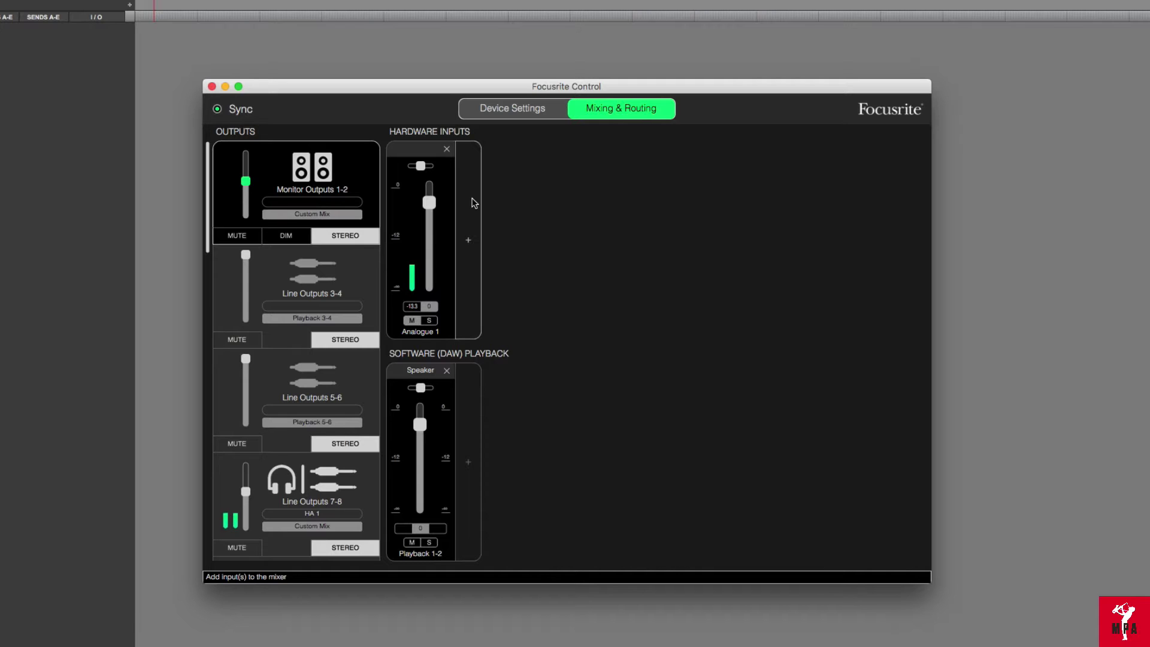
Add S/PDIF 1 and S/PDIF 2 as separate mono mixer inputs, after briefly trying the 1+2 pair.
{"action": "left_click", "coordinate": [474, 204]}
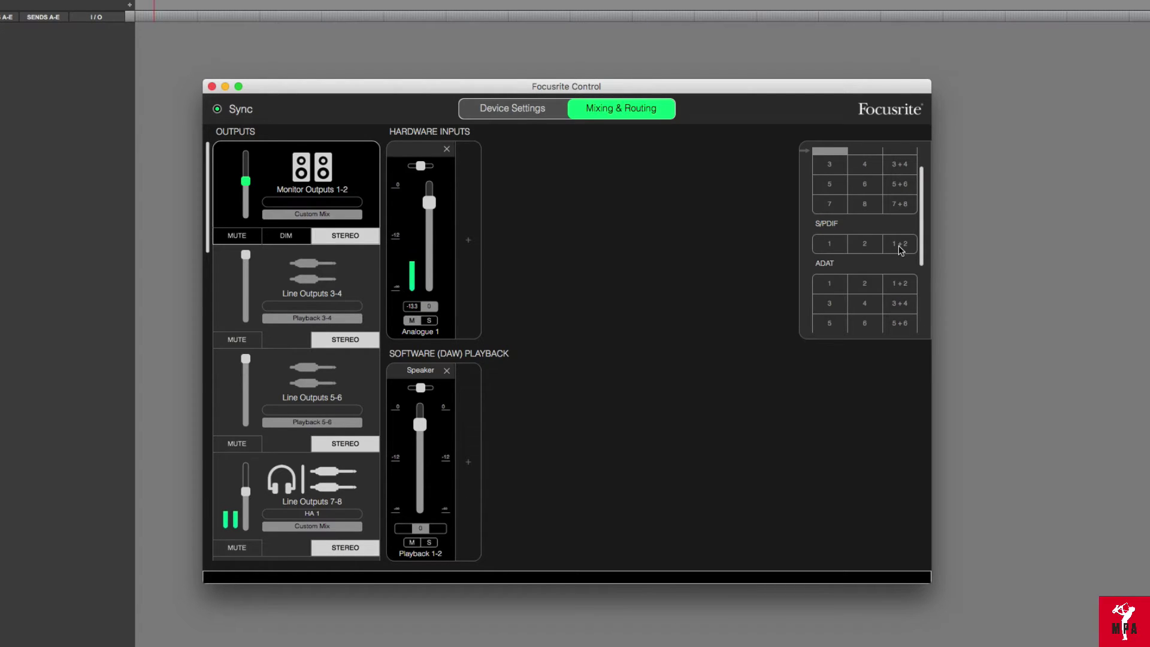
{"action": "left_click", "coordinate": [830, 245]}
{"action": "left_click", "coordinate": [866, 244]}
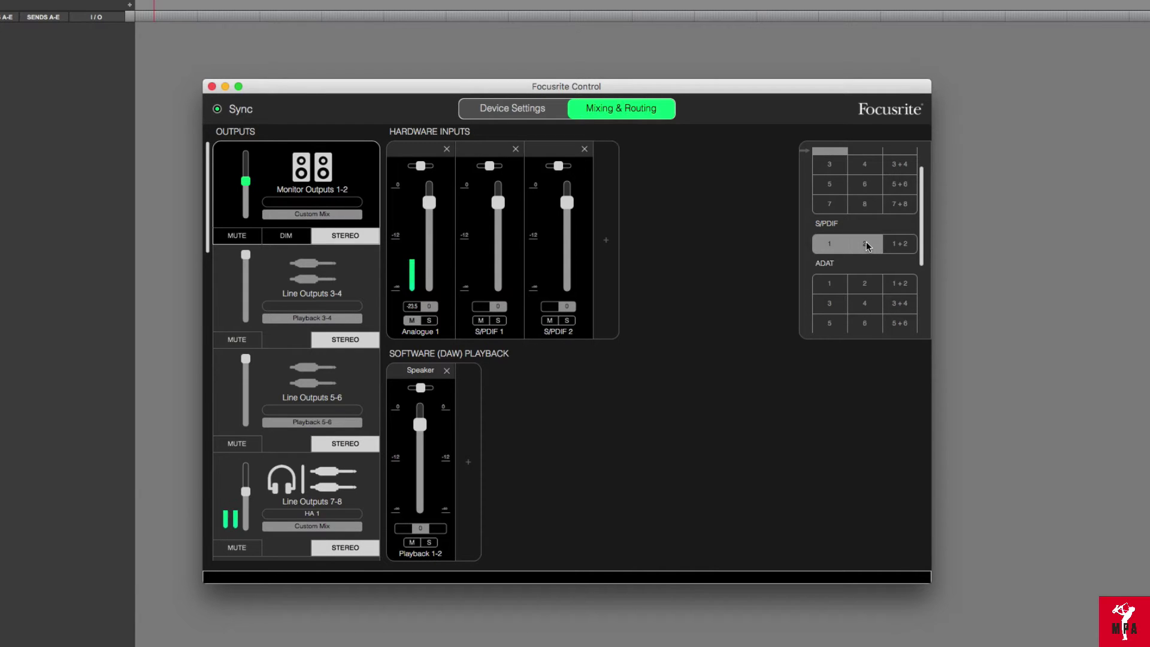
{"action": "left_click", "coordinate": [900, 244]}
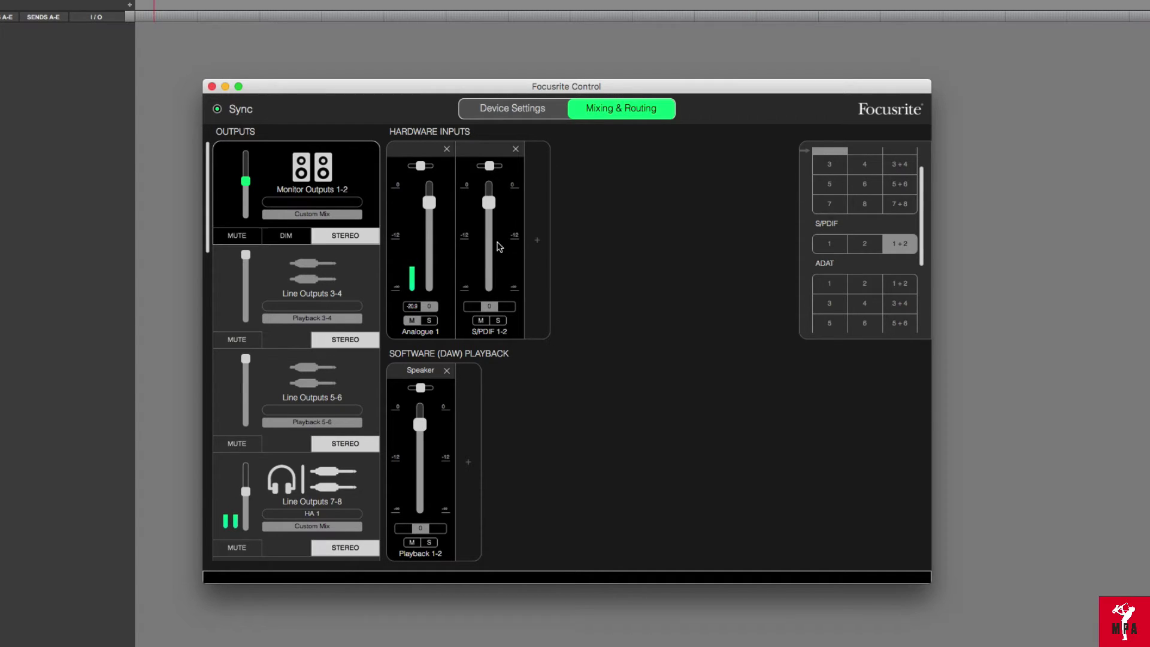
{"action": "left_click", "coordinate": [830, 247]}
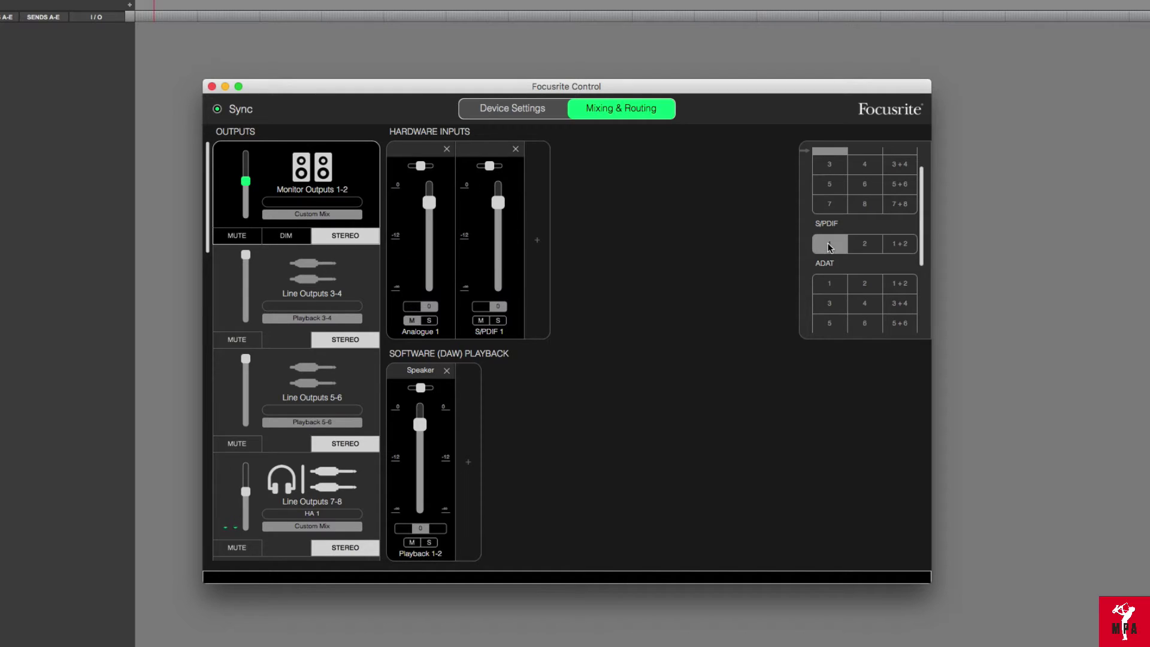
{"action": "left_click", "coordinate": [866, 247]}
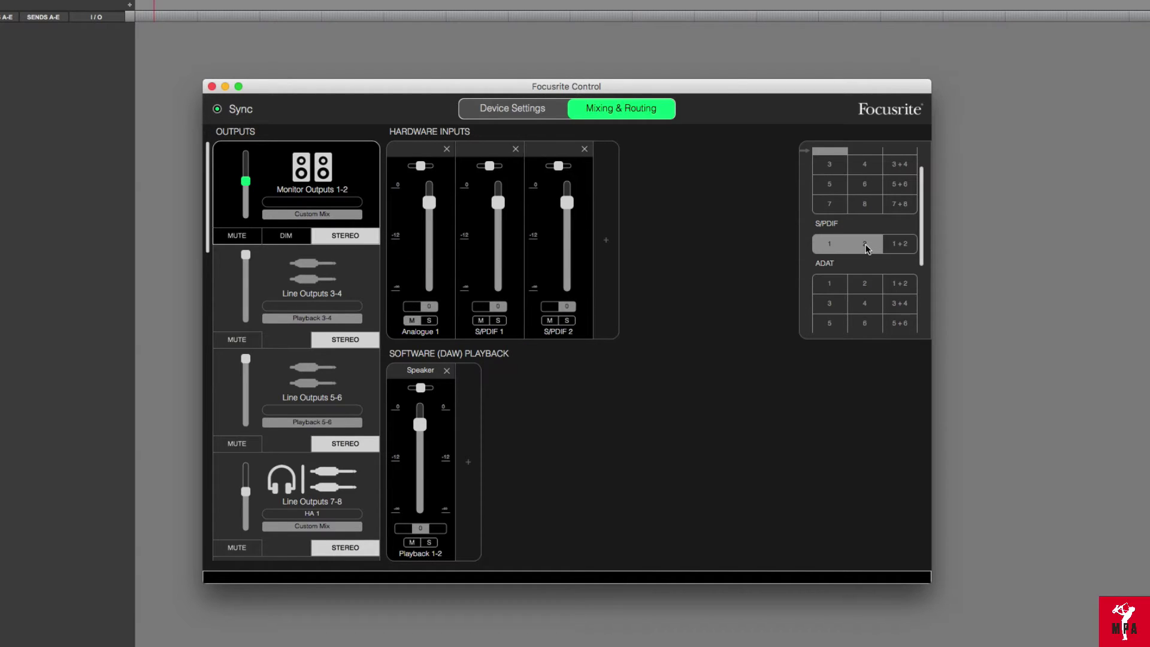
Close the hardware input picker in Focusrite Control.
{"action": "left_click", "coordinate": [721, 317]}
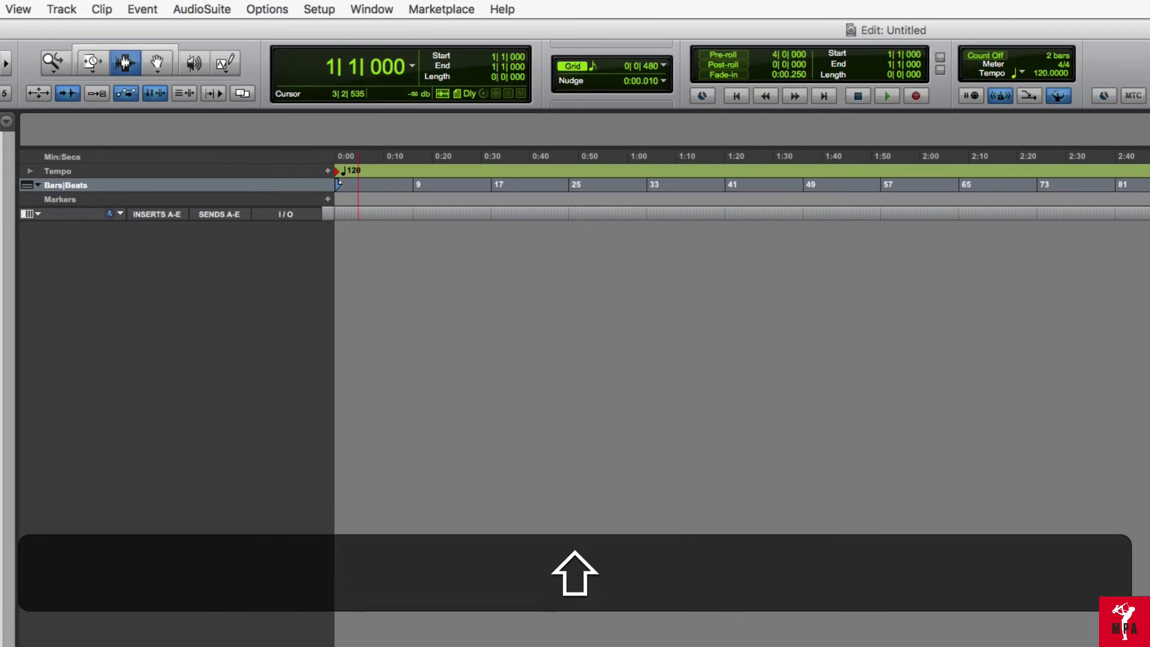
Create two mono audio tracks and set their inputs to S/PDIF 1 and S/PDIF 2.
{"action": "key", "text": "shift+super+n"}
{"action": "type", "text": "2"}
{"action": "key", "text": "Return"}
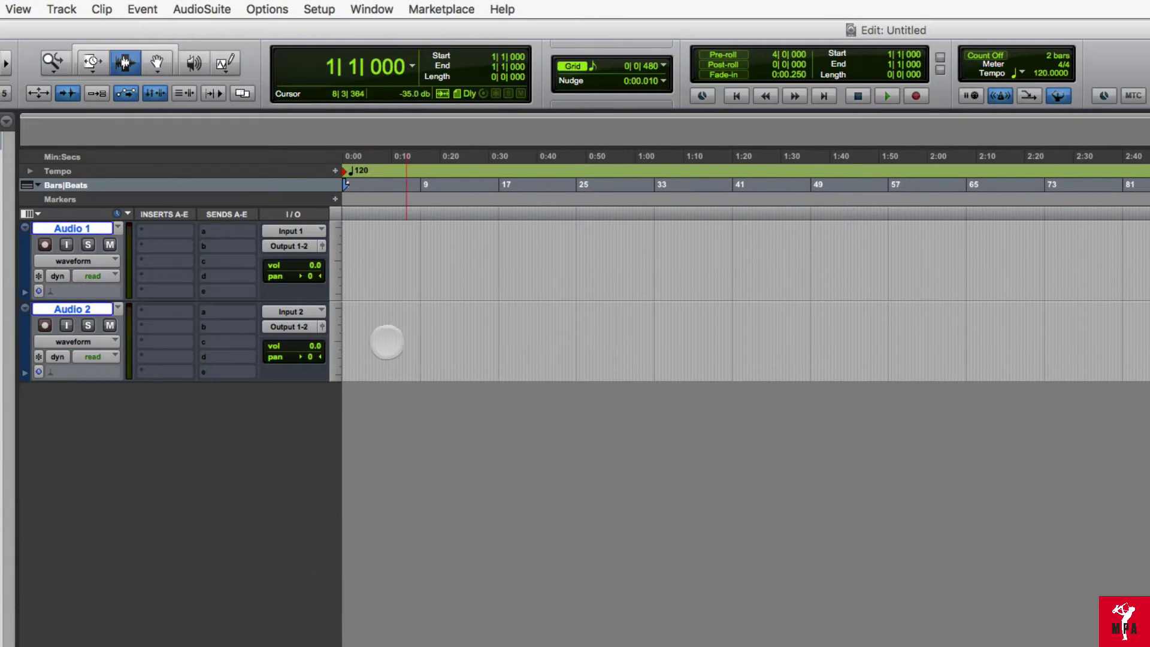
{"action": "left_click", "coordinate": [316, 230]}
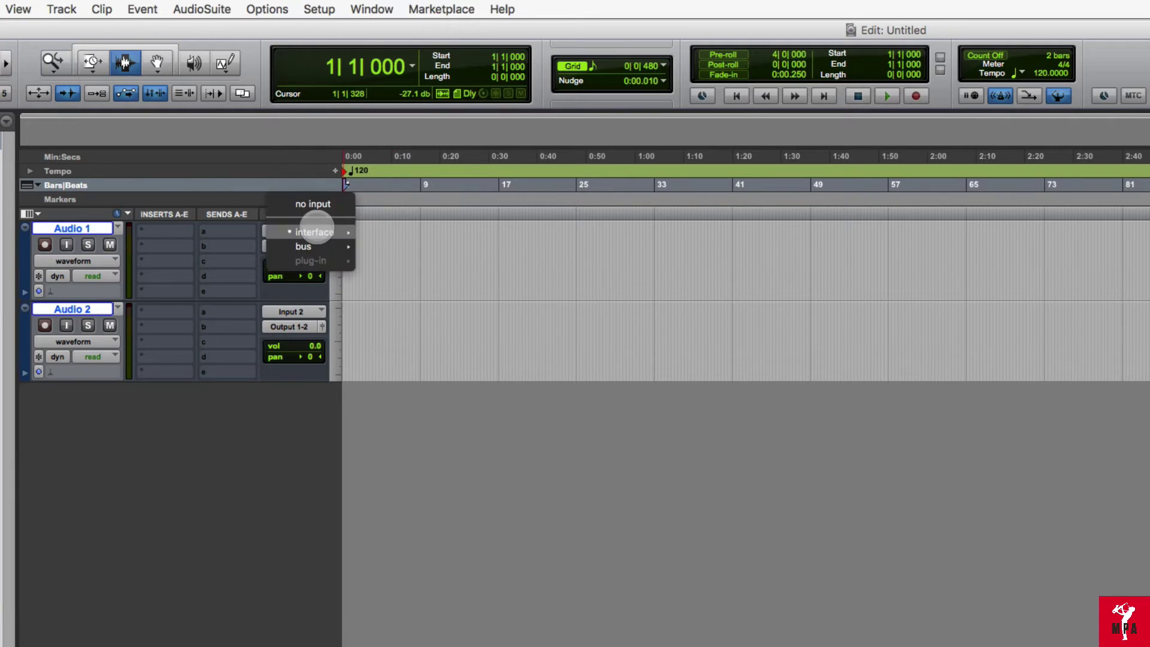
{"action": "mouse_move", "coordinate": [316, 231]}
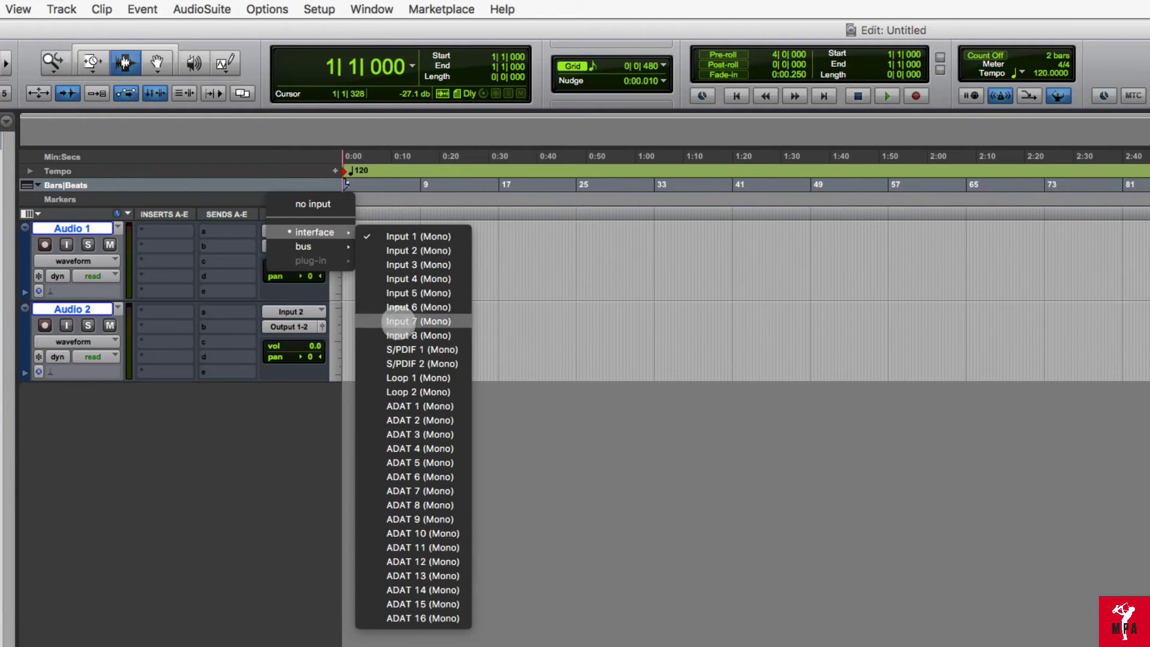
{"action": "left_click", "coordinate": [400, 350]}
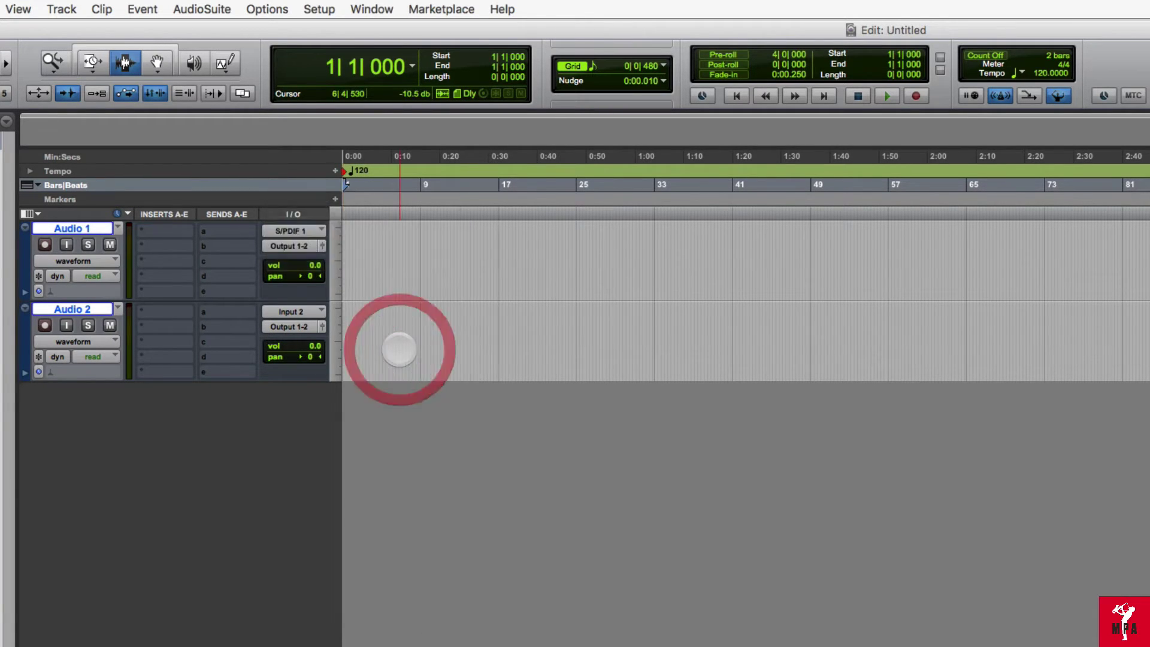
{"action": "left_click", "coordinate": [301, 312]}
{"action": "mouse_move", "coordinate": [313, 312]}
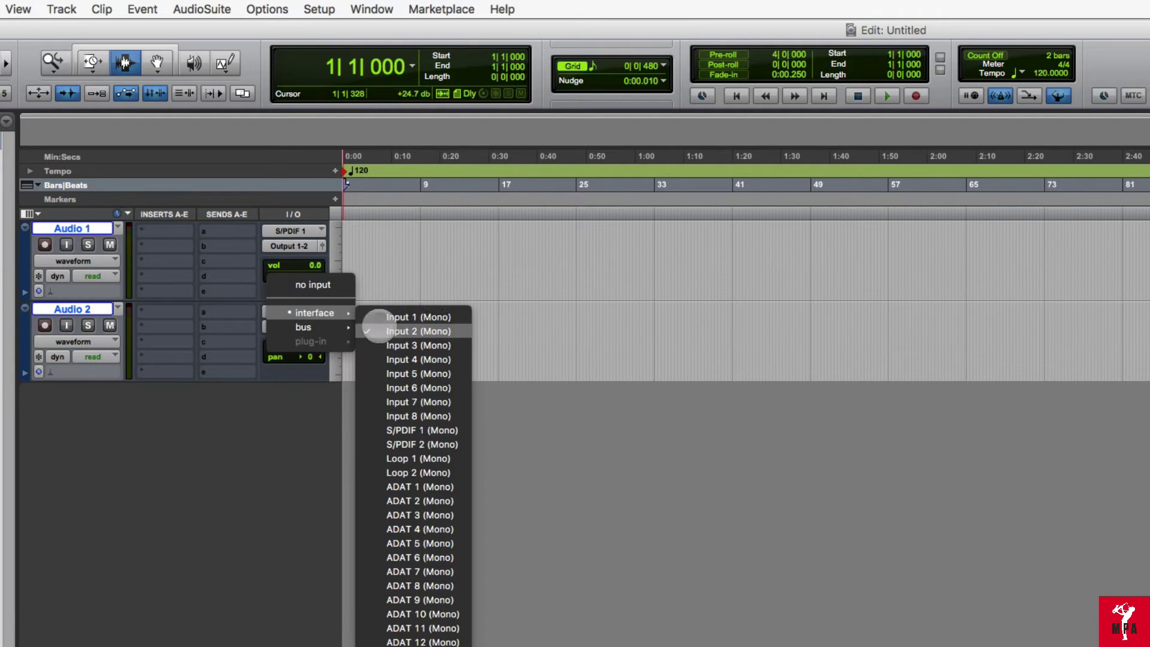
{"action": "left_click", "coordinate": [402, 443]}
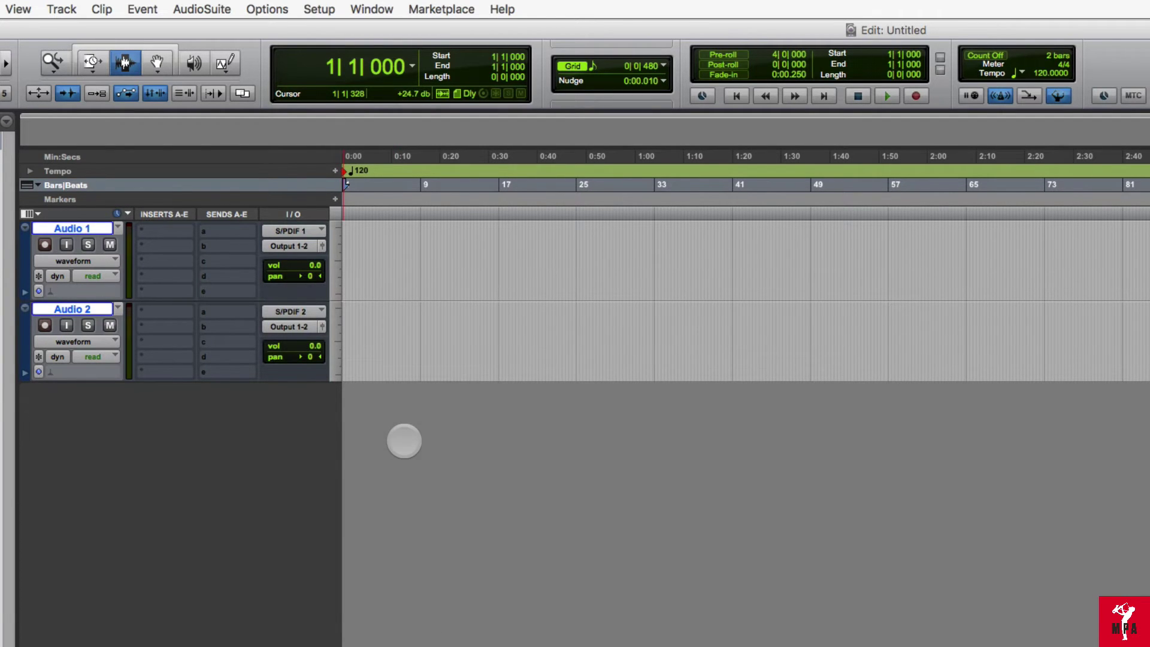
Create a stereo audio track, Audio 3, with its input set to S/PDIF 1-2.
{"action": "key", "text": "shift+super+n"}
{"action": "key", "text": "super+Right"}
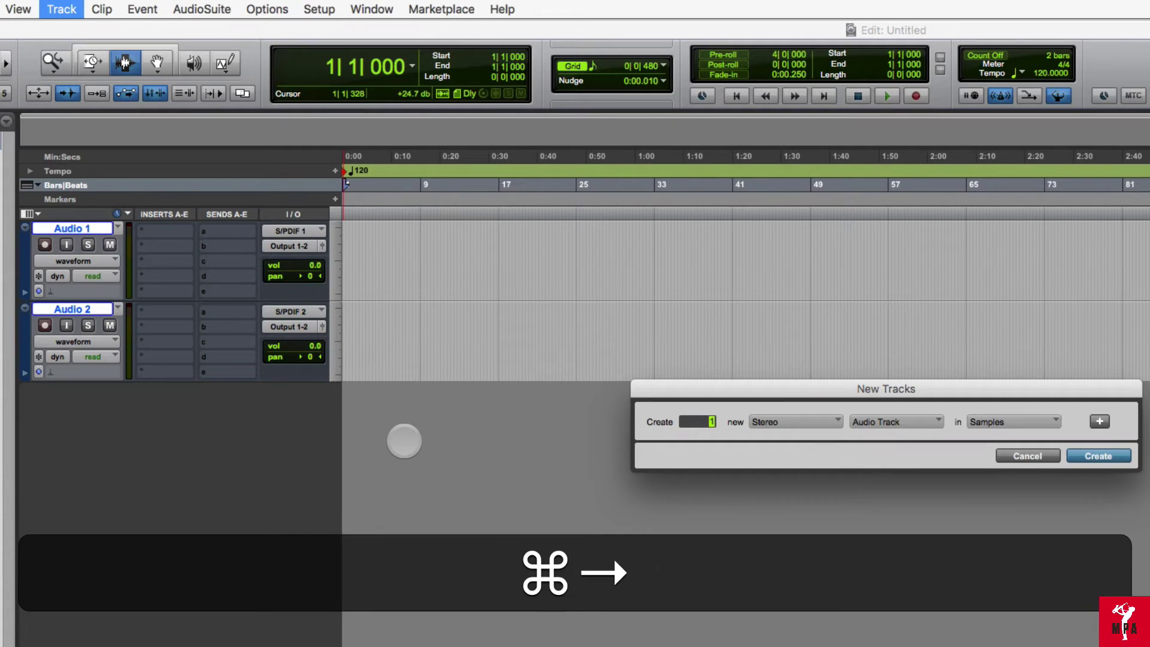
{"action": "key", "text": "Return"}
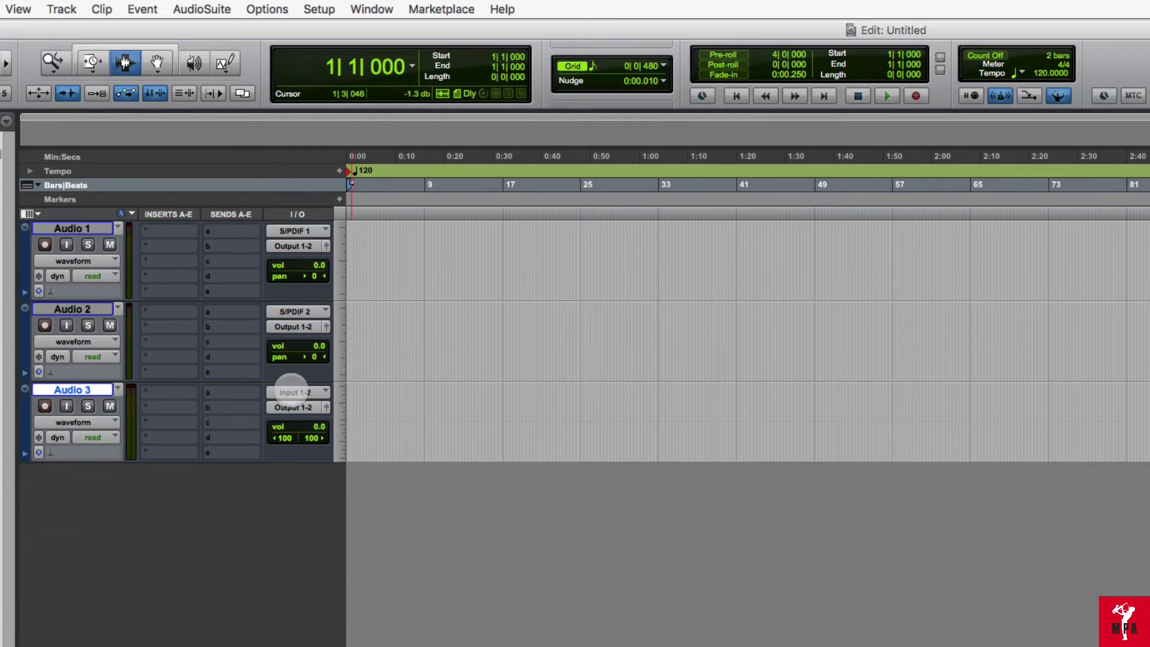
{"action": "left_click", "coordinate": [291, 390]}
{"action": "mouse_move", "coordinate": [291, 393]}
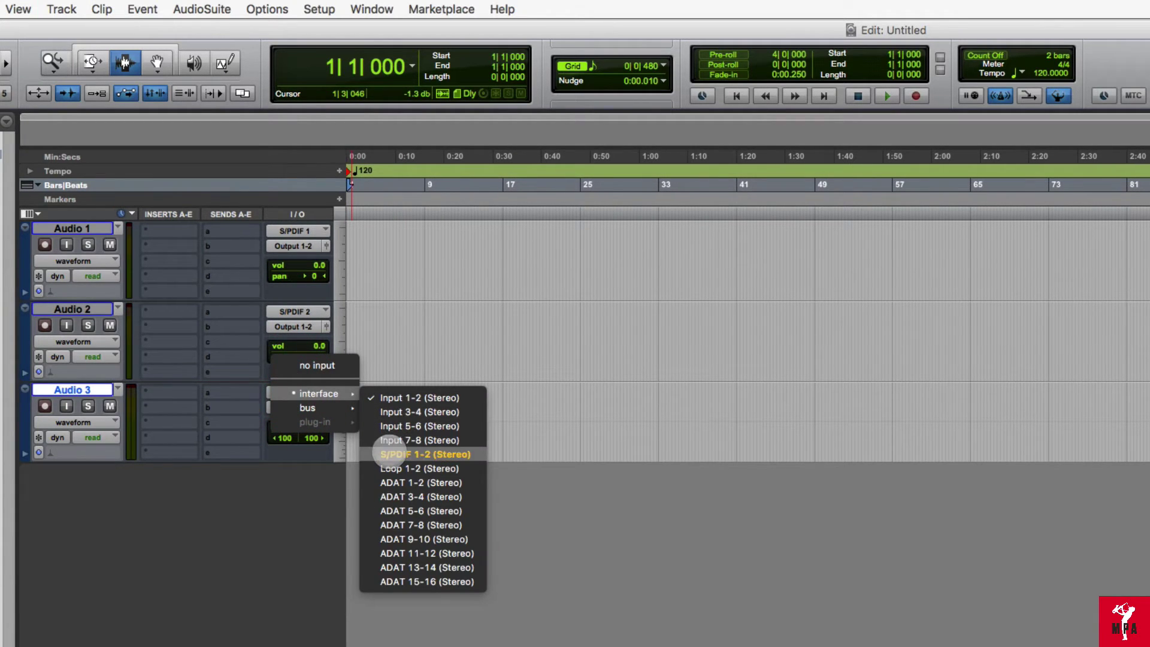
{"action": "left_click", "coordinate": [391, 454]}
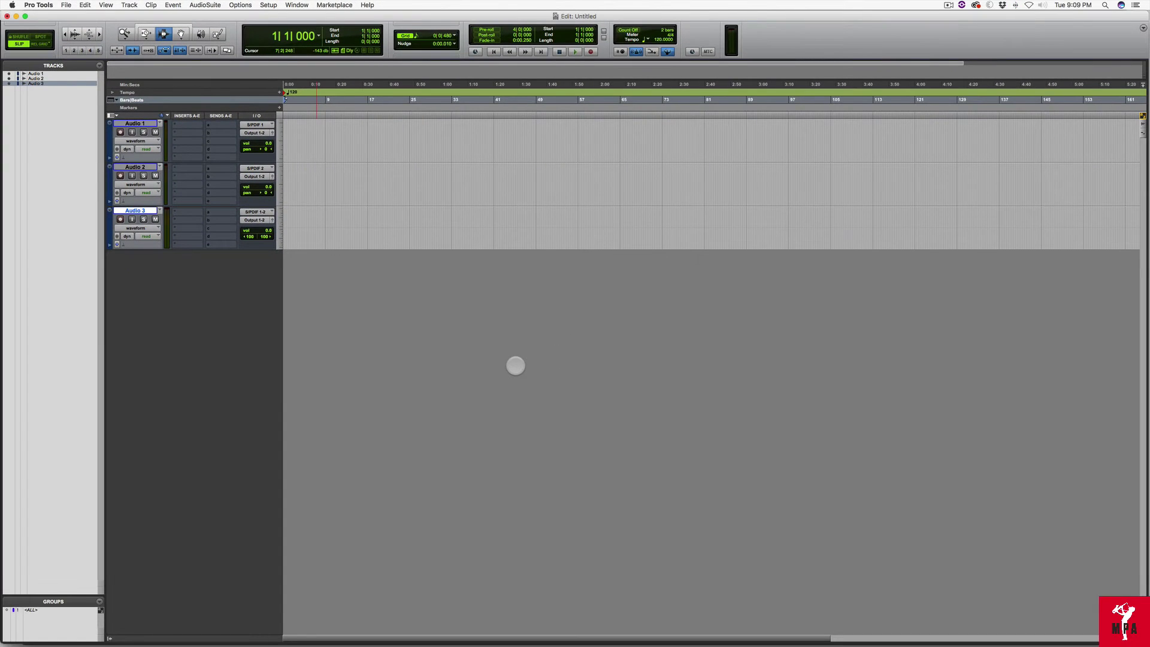
Check the S/PDIF input strips in Focusrite Control, then return to the three-track Pro Tools session.
{"action": "key", "text": "super+Tab"}
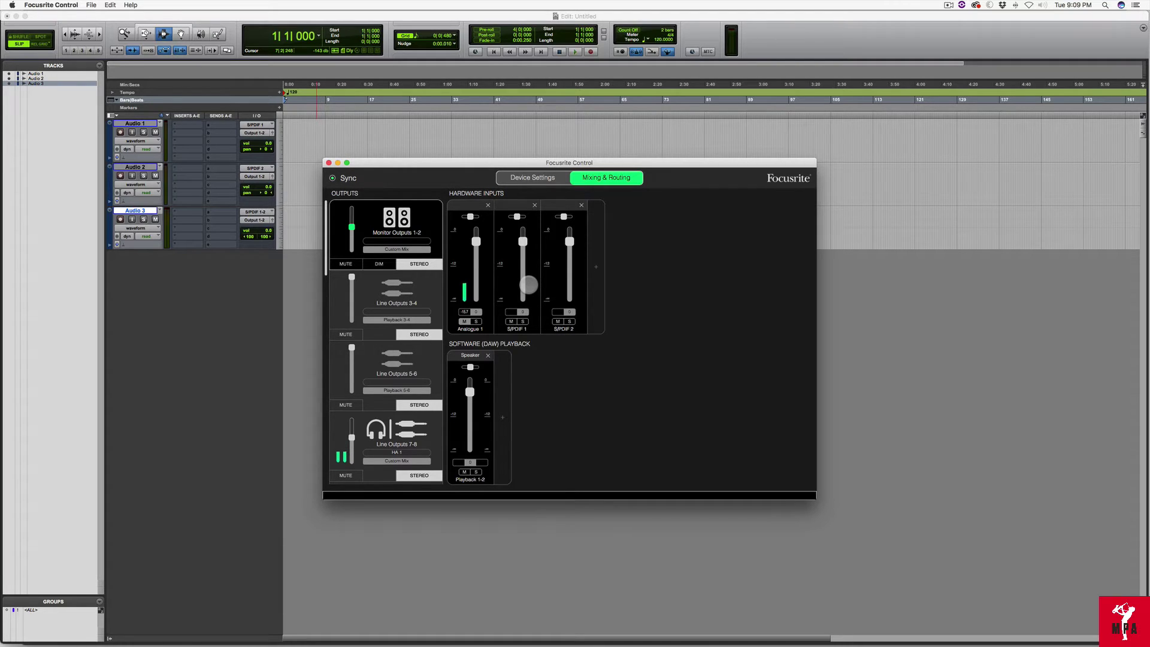
{"action": "left_click", "coordinate": [304, 273]}
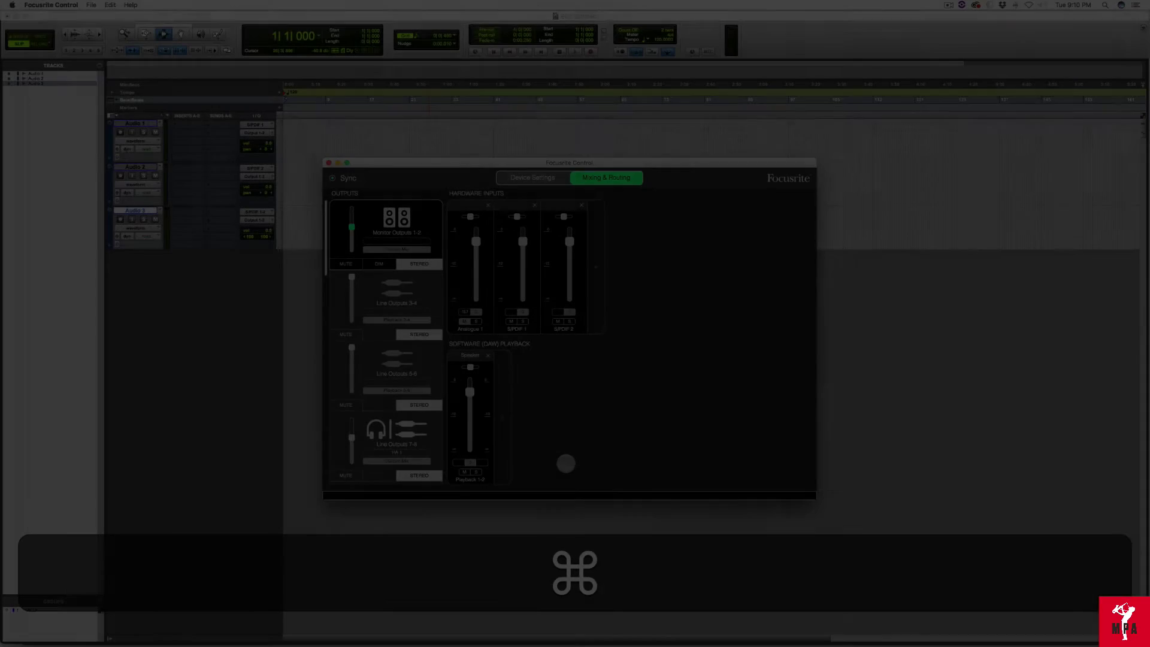
{"action": "key", "text": "super+Tab"}
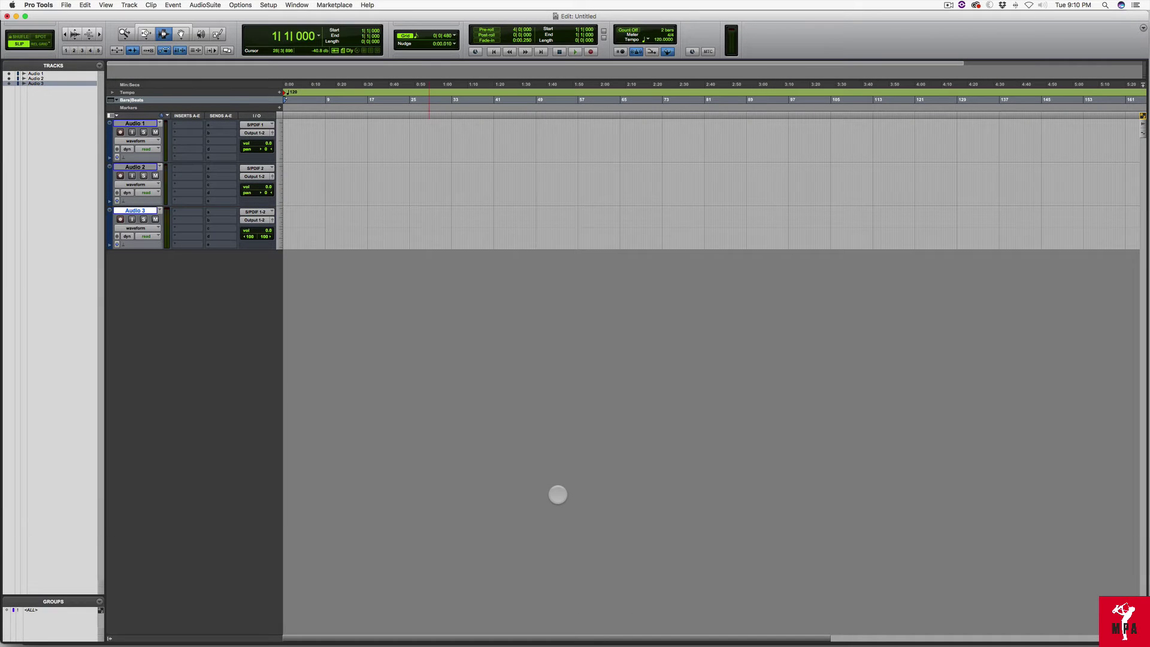
In Studio One, add two mono audio tracks to the song.
{"action": "key", "text": "super+Tab"}
{"action": "key", "text": "super+Tab"}
{"action": "key", "text": "super+Tab"}
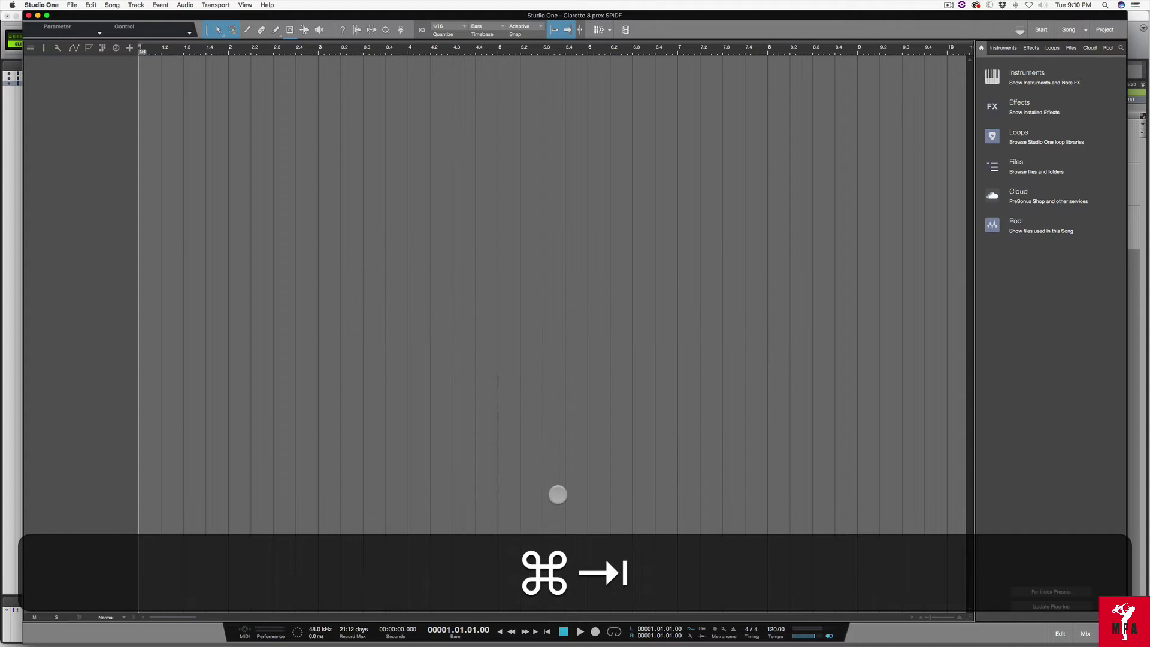
{"action": "key", "text": "t"}
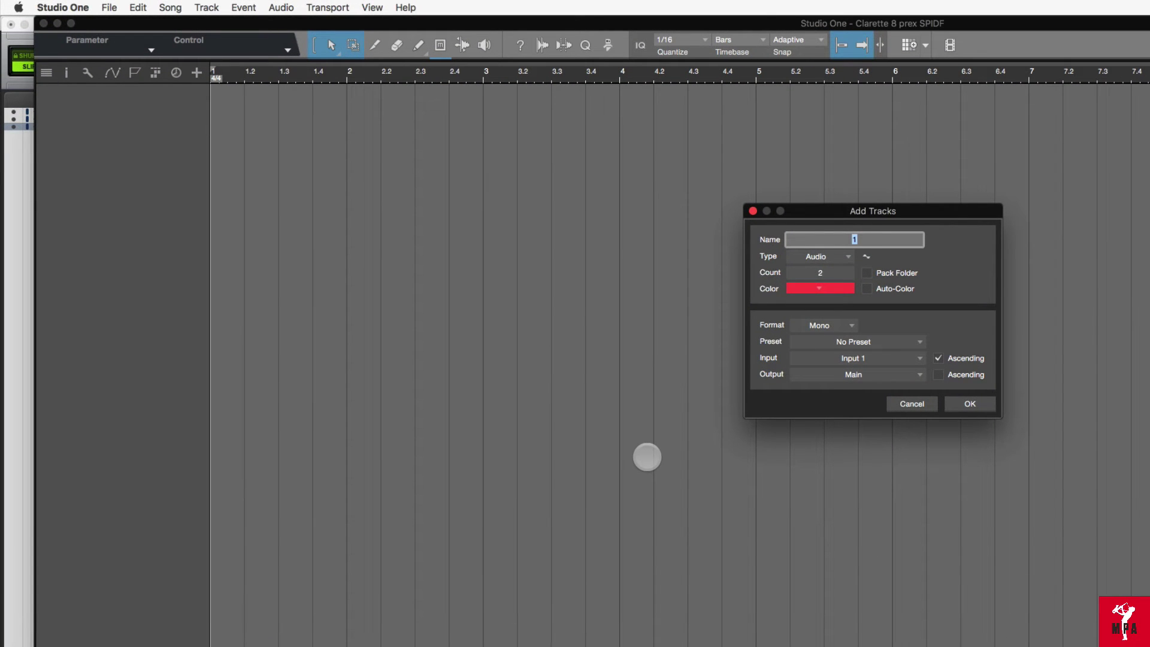
{"action": "type", "text": "2"}
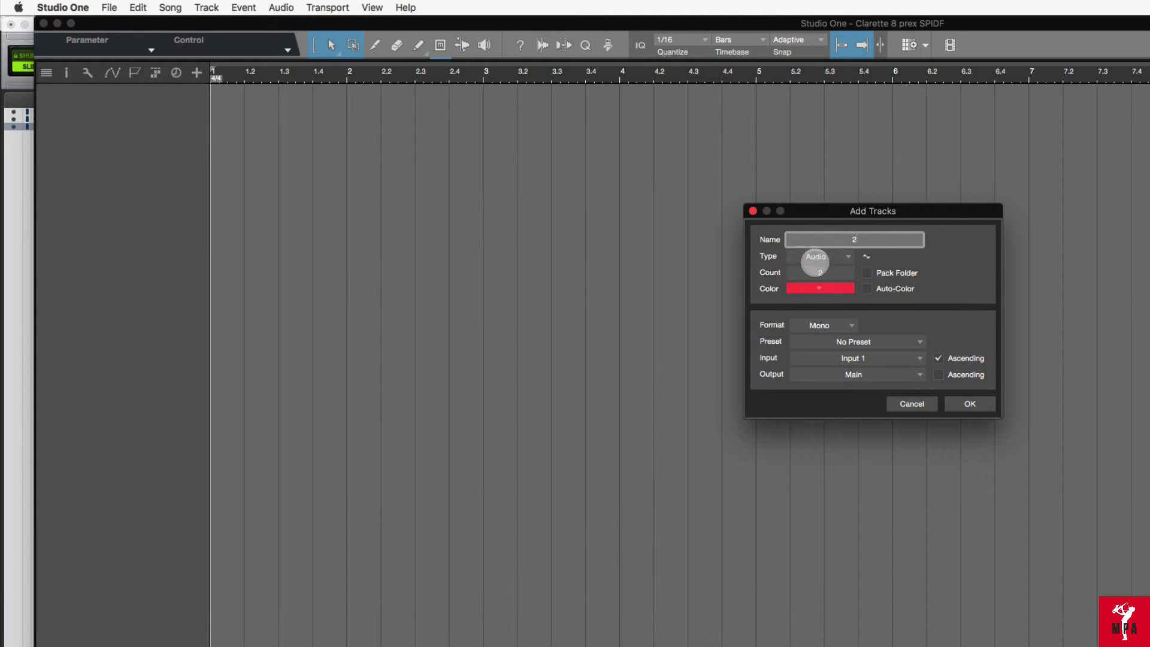
{"action": "left_click", "coordinate": [968, 405]}
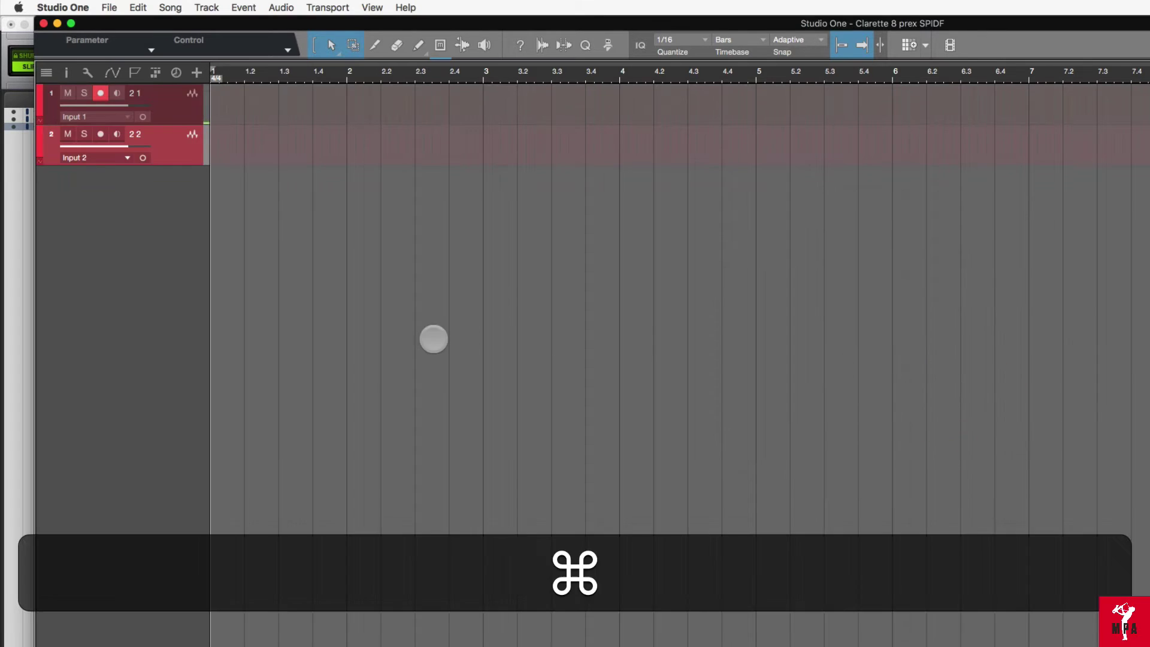
Zoom in and review track 1's input choices, leaving it on Input 1.
{"action": "key", "text": "z"}
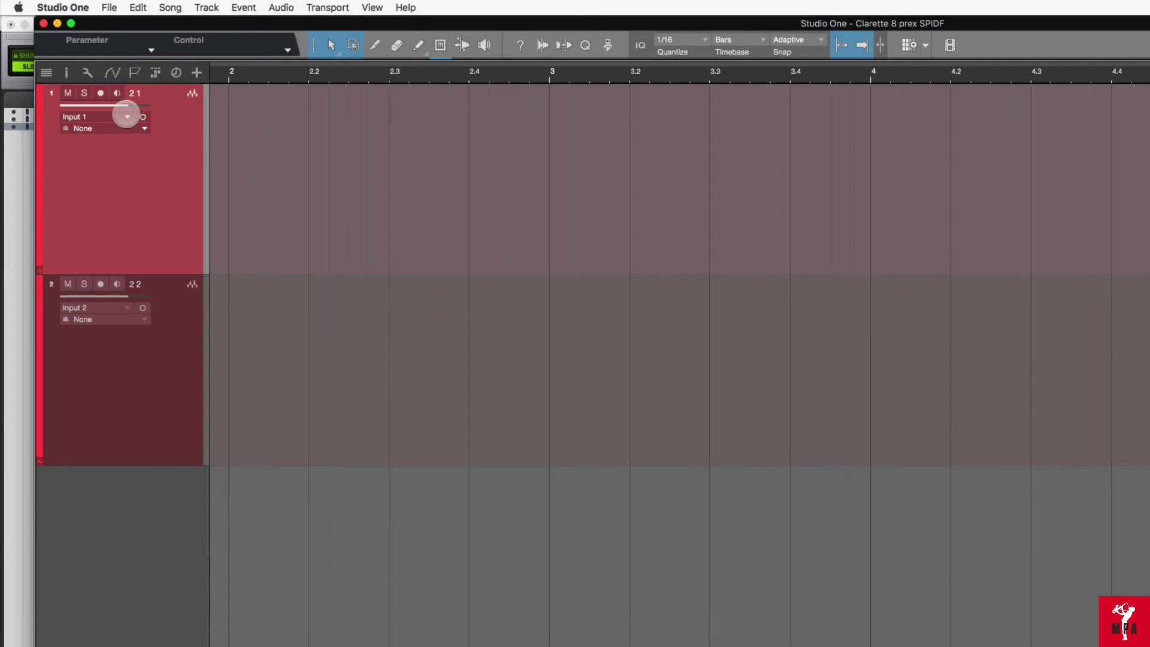
{"action": "left_click", "coordinate": [127, 115]}
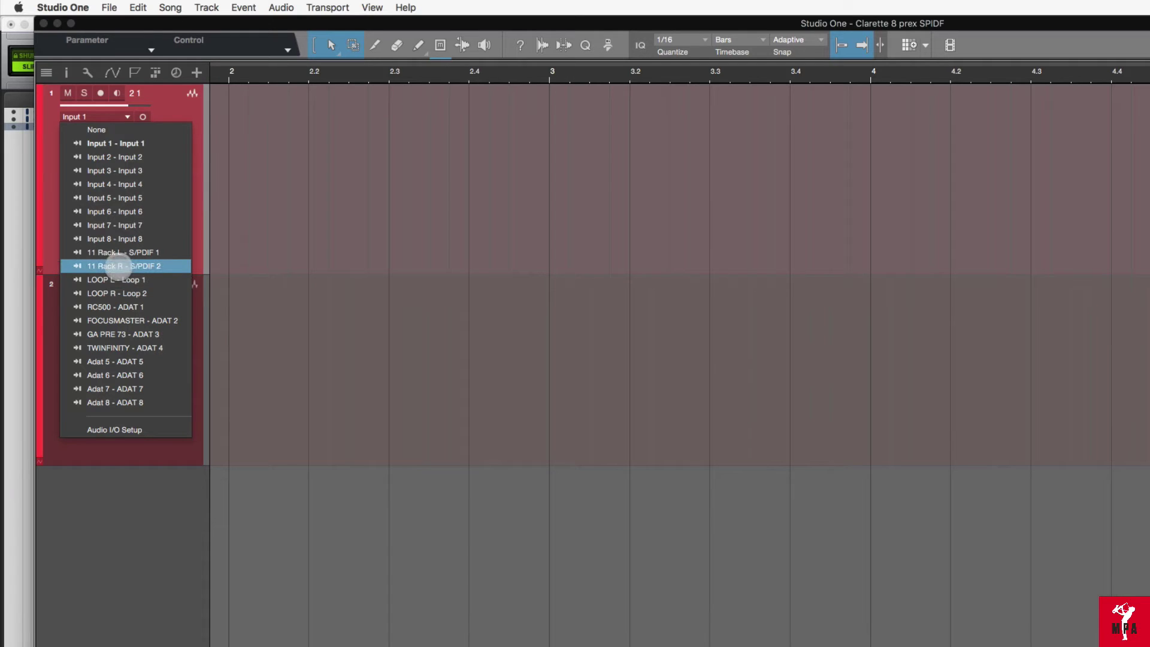
{"action": "left_click", "coordinate": [157, 542]}
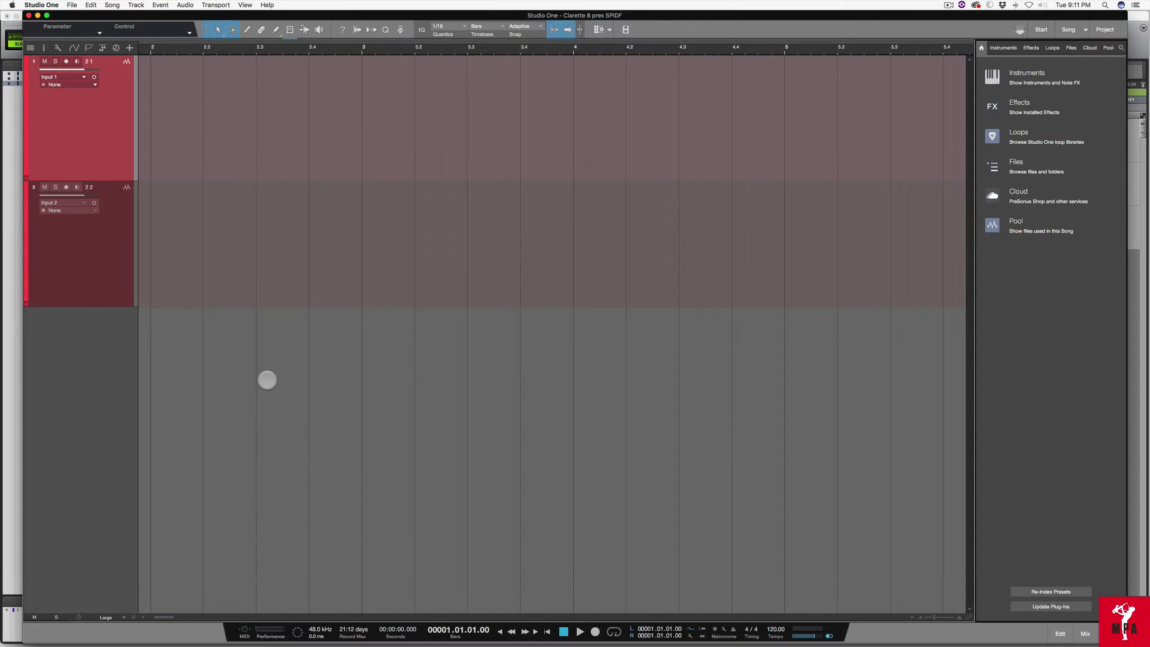
Open the Song Setup Audio I/O Setup inputs page, listing the 20 Focusrite Thunderbolt inputs.
{"action": "key", "text": "super+comma"}
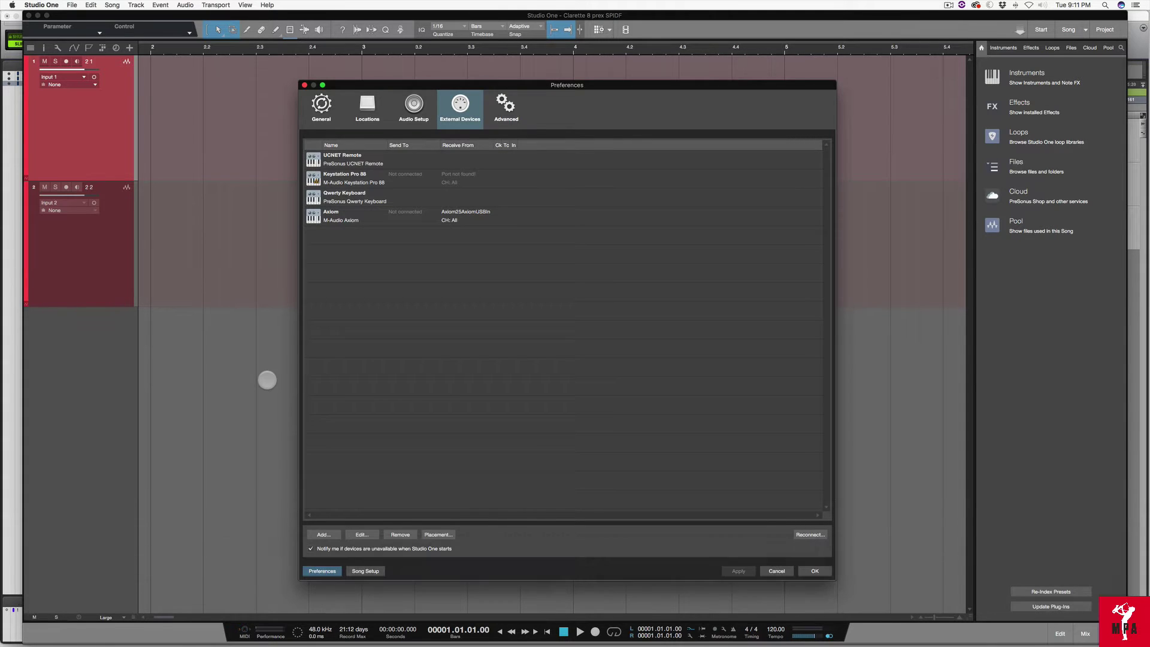
{"action": "left_click", "coordinate": [365, 571]}
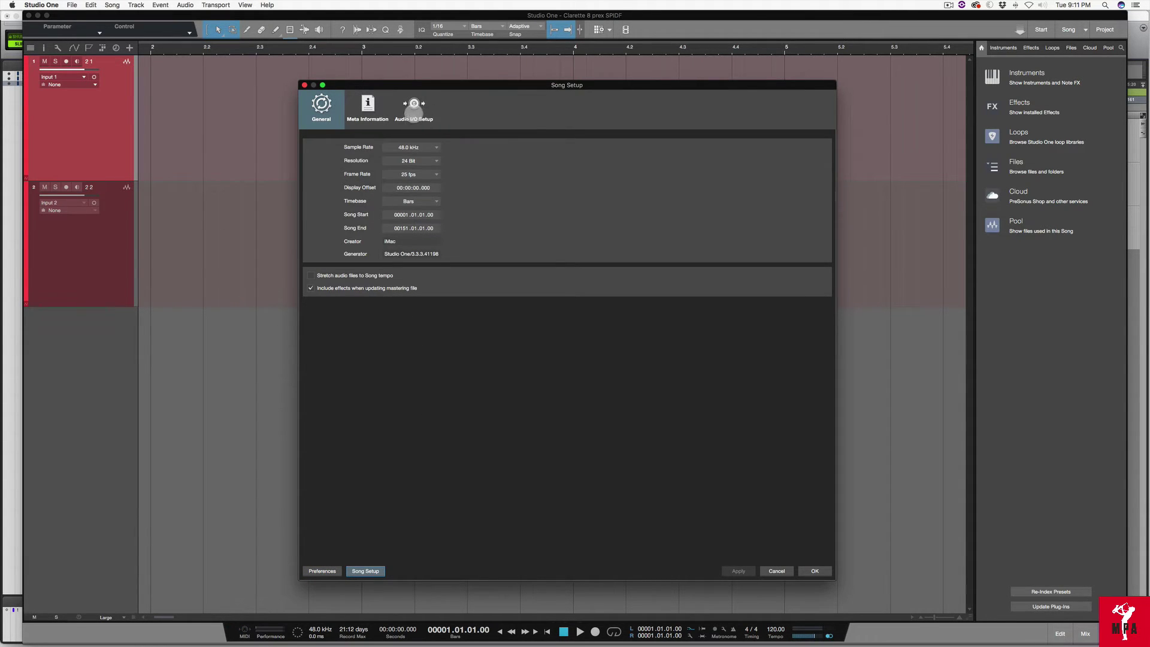
{"action": "left_click", "coordinate": [414, 108]}
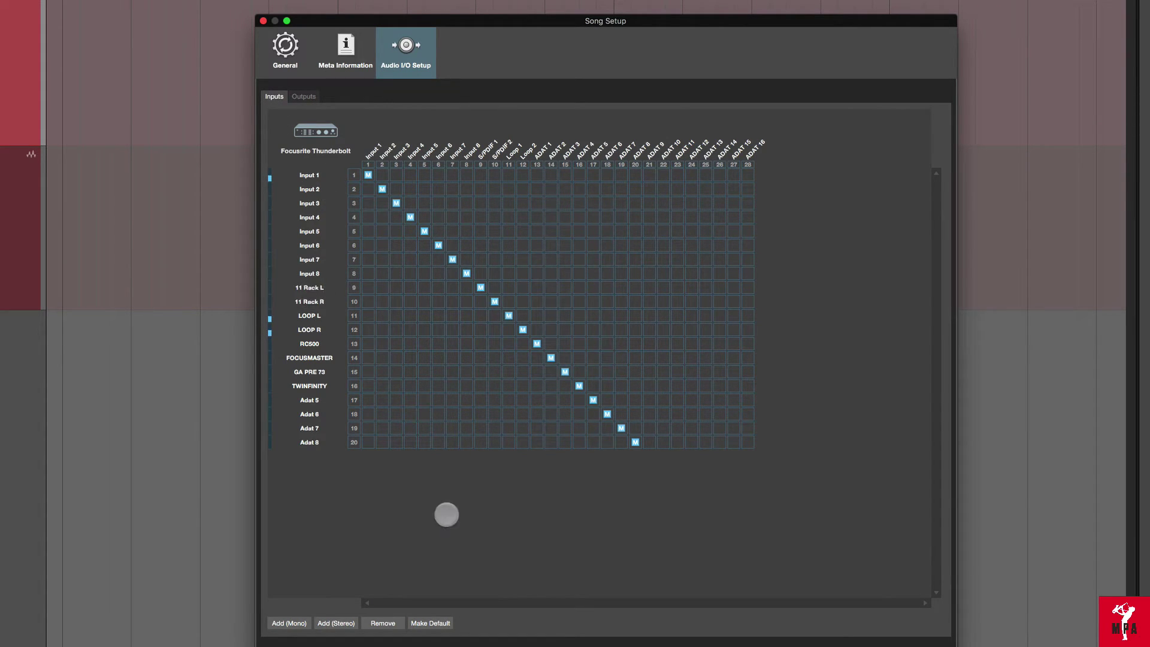
Delete Inputs 2 through Adat 8, then add two new mono inputs and one stereo input.
{"action": "left_click", "coordinate": [403, 498], "text": "shift"}
{"action": "left_click", "coordinate": [384, 623]}
{"action": "left_click", "coordinate": [309, 217]}
{"action": "left_click", "coordinate": [310, 188], "text": "shift"}
{"action": "key", "text": "Delete"}
{"action": "left_click", "coordinate": [291, 625]}
{"action": "left_click", "coordinate": [291, 625]}
{"action": "left_click", "coordinate": [328, 624]}
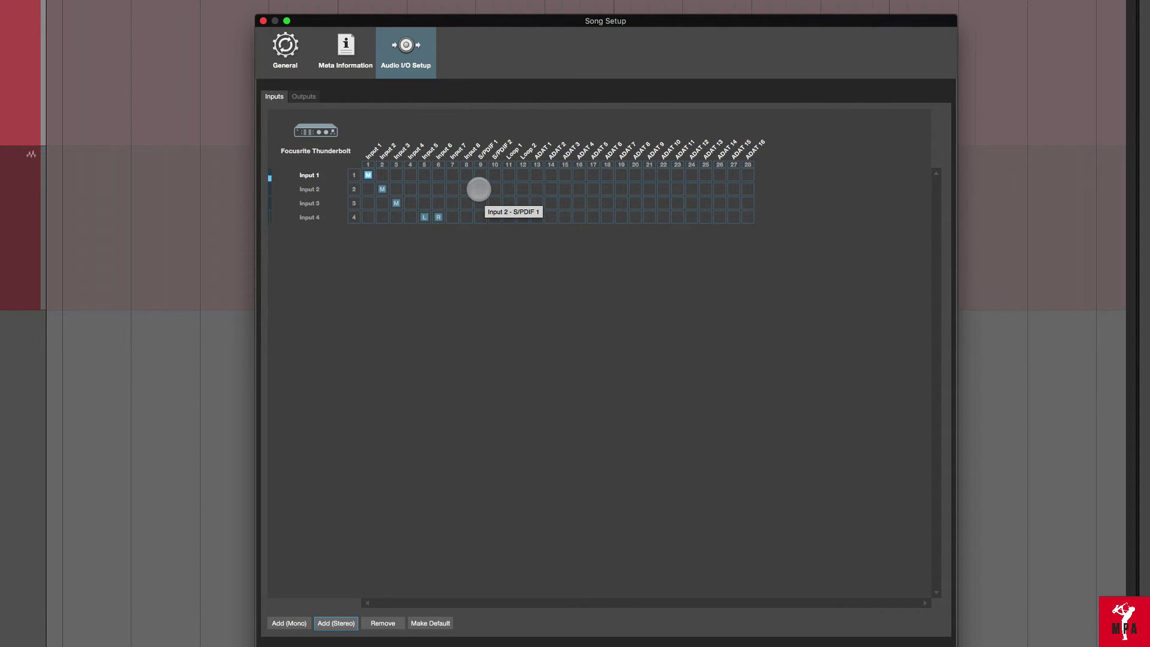
Route Input 2 to S/PDIF 1 and Input 3 to S/PDIF 2, leaving Input 4 unassigned.
{"action": "left_click", "coordinate": [479, 189]}
{"action": "left_click", "coordinate": [494, 204]}
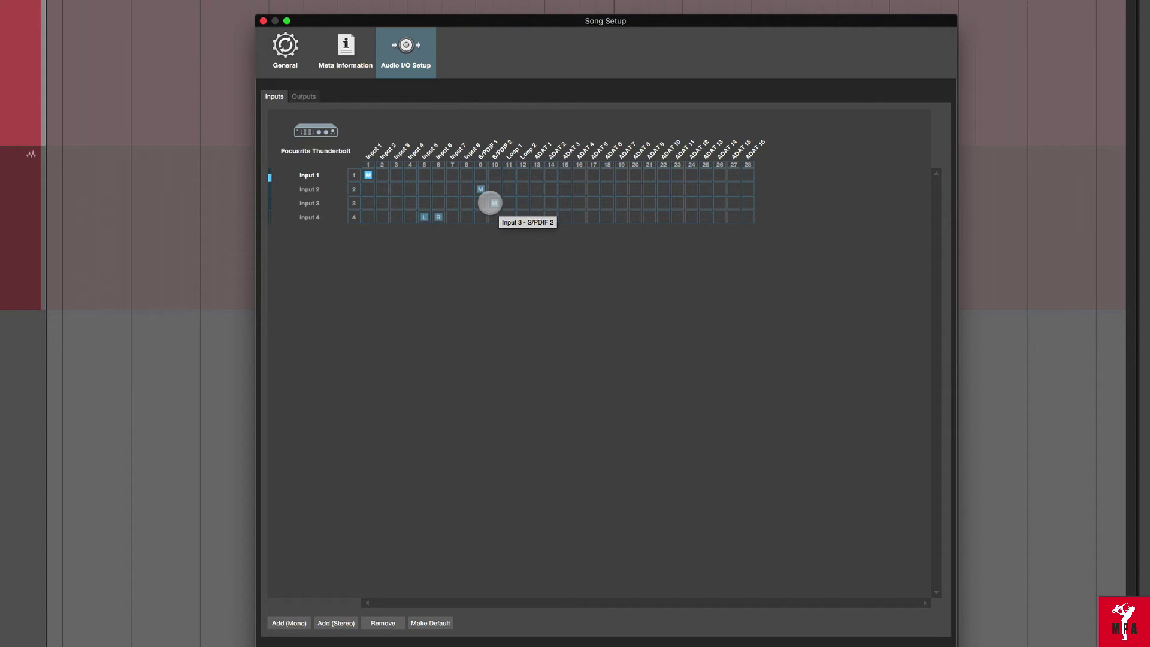
{"action": "left_click", "coordinate": [480, 217]}
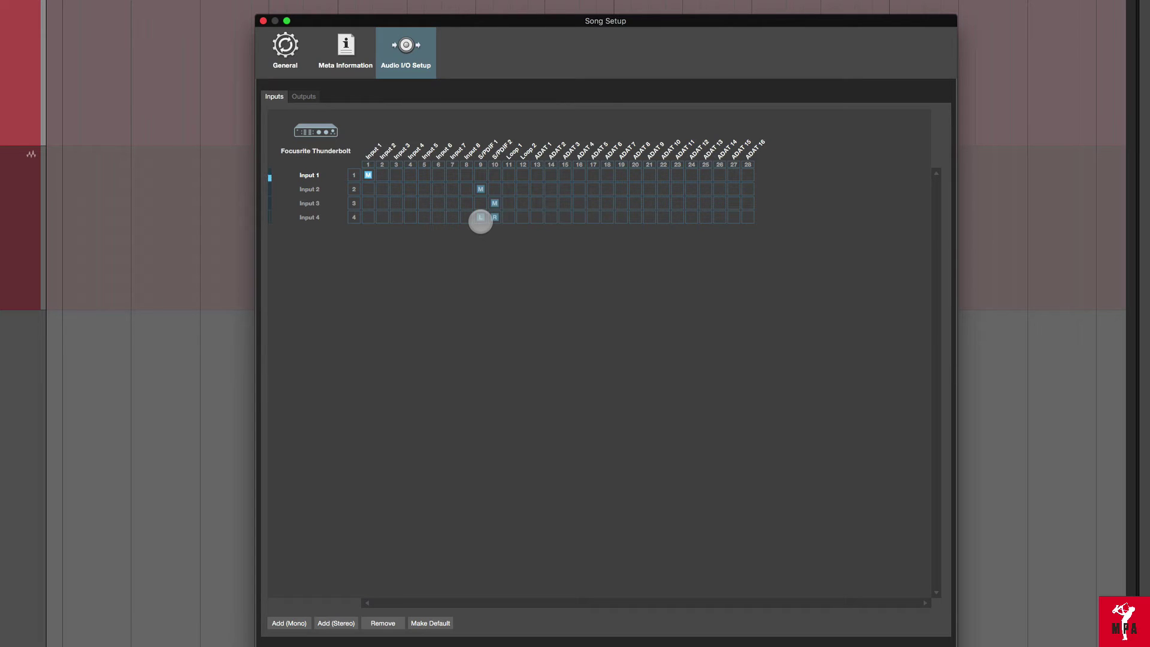
{"action": "left_click", "coordinate": [480, 219]}
Confirm Song Setup, then set track 1's input to Input 2 and track 2's to Input 3.
{"action": "left_click", "coordinate": [939, 644]}
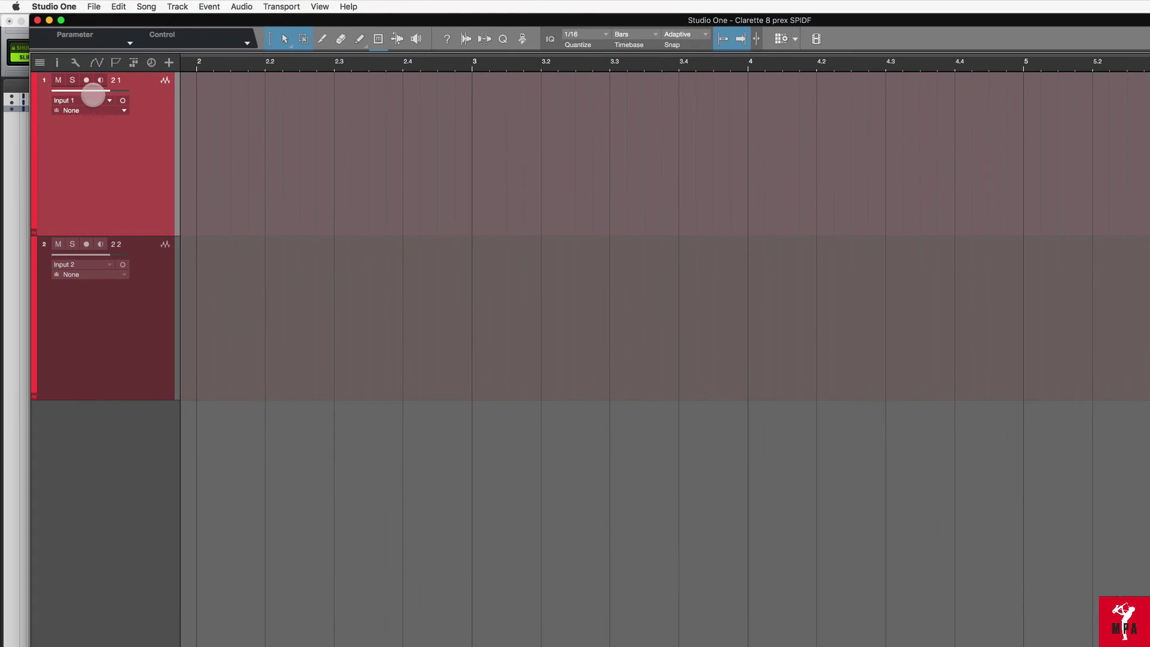
{"action": "left_click", "coordinate": [93, 94]}
{"action": "left_click", "coordinate": [110, 101]}
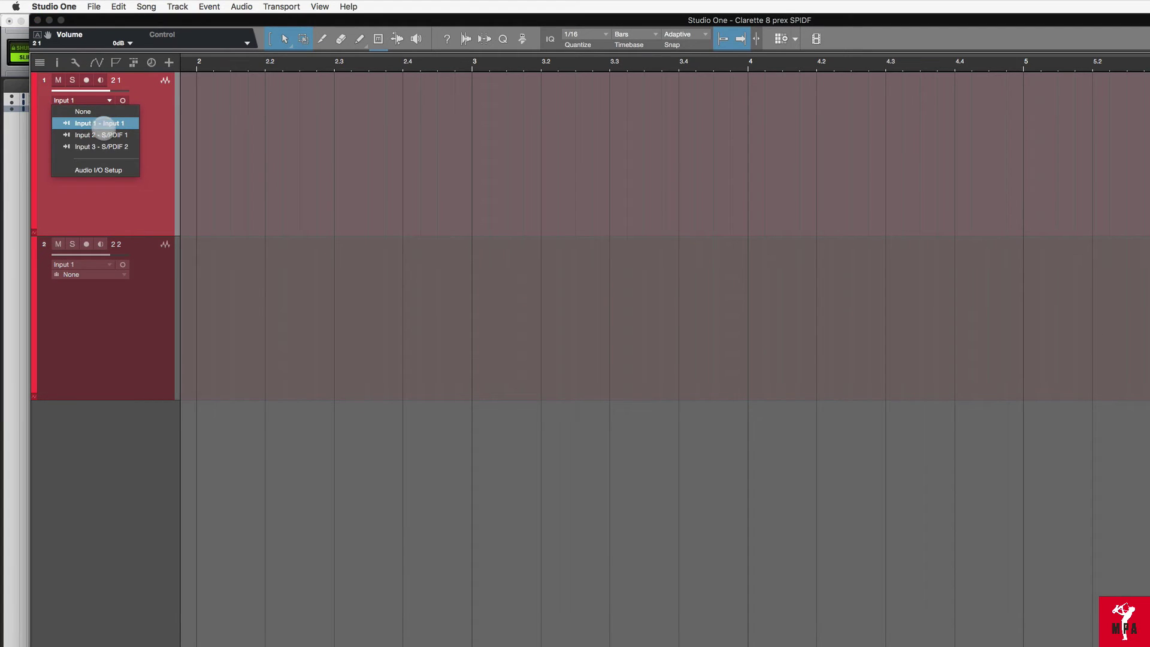
{"action": "left_click", "coordinate": [106, 135]}
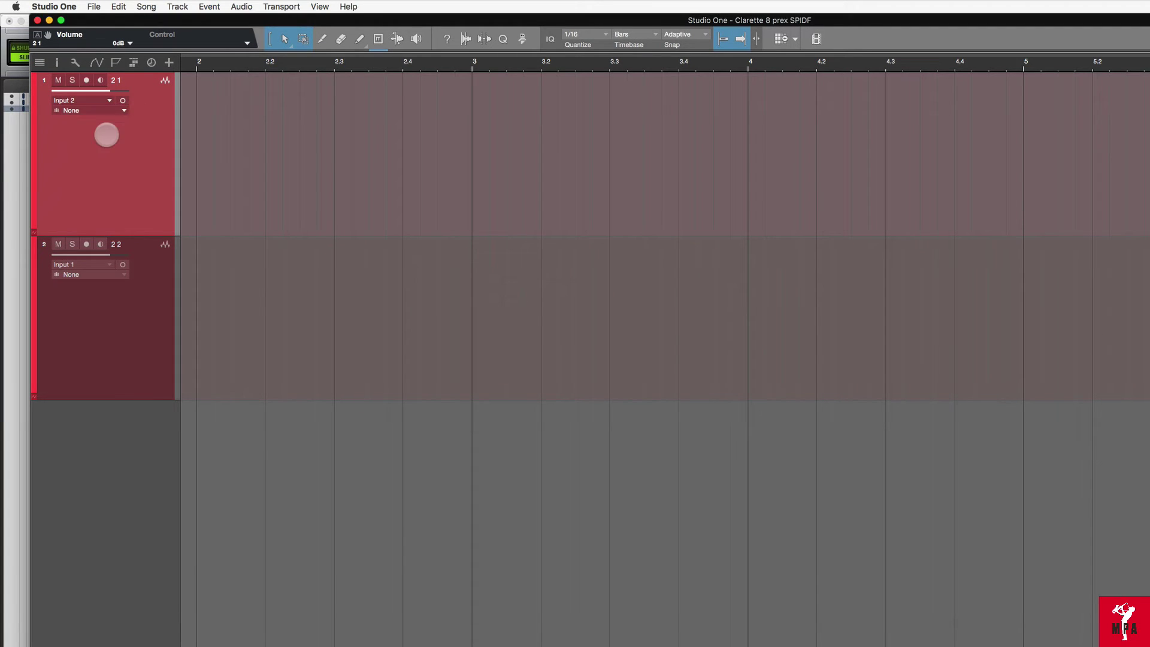
{"action": "left_click", "coordinate": [102, 265]}
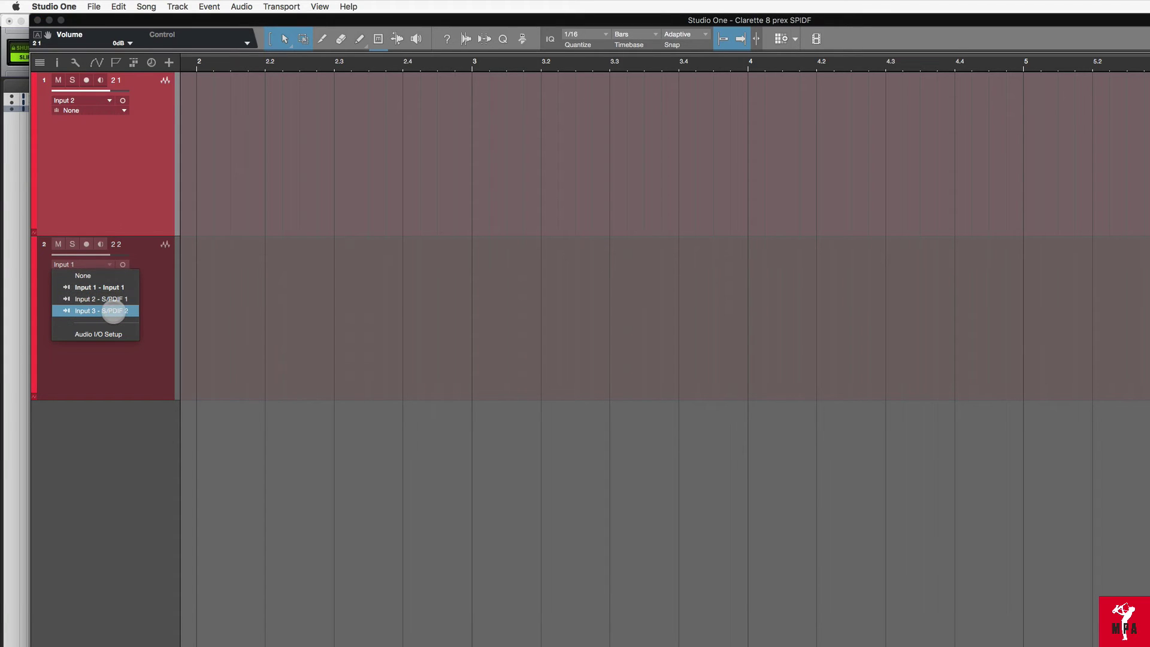
{"action": "left_click", "coordinate": [113, 311]}
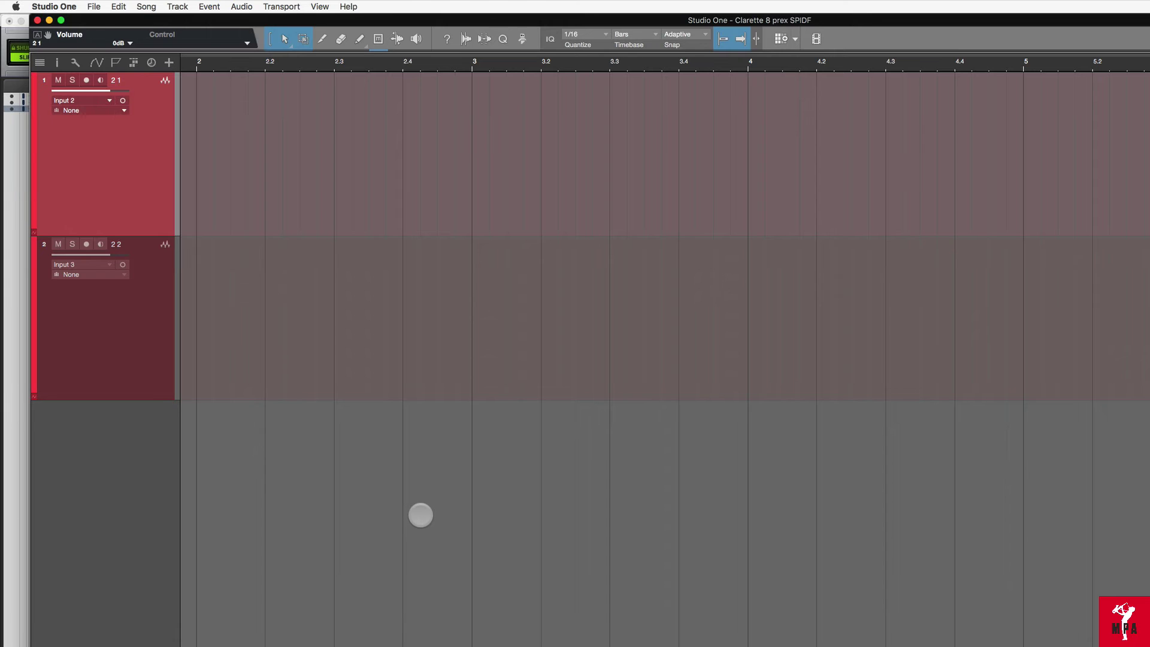
Add two stereo audio tracks to the song.
{"action": "type", "text": "t"}
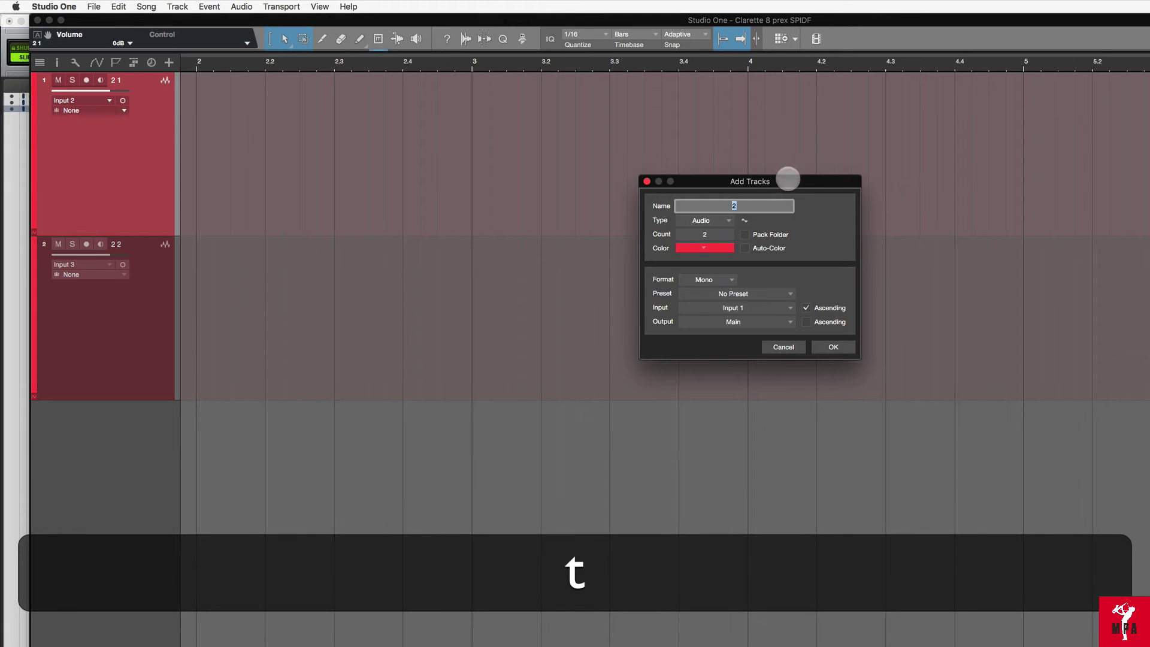
{"action": "type", "text": "1"}
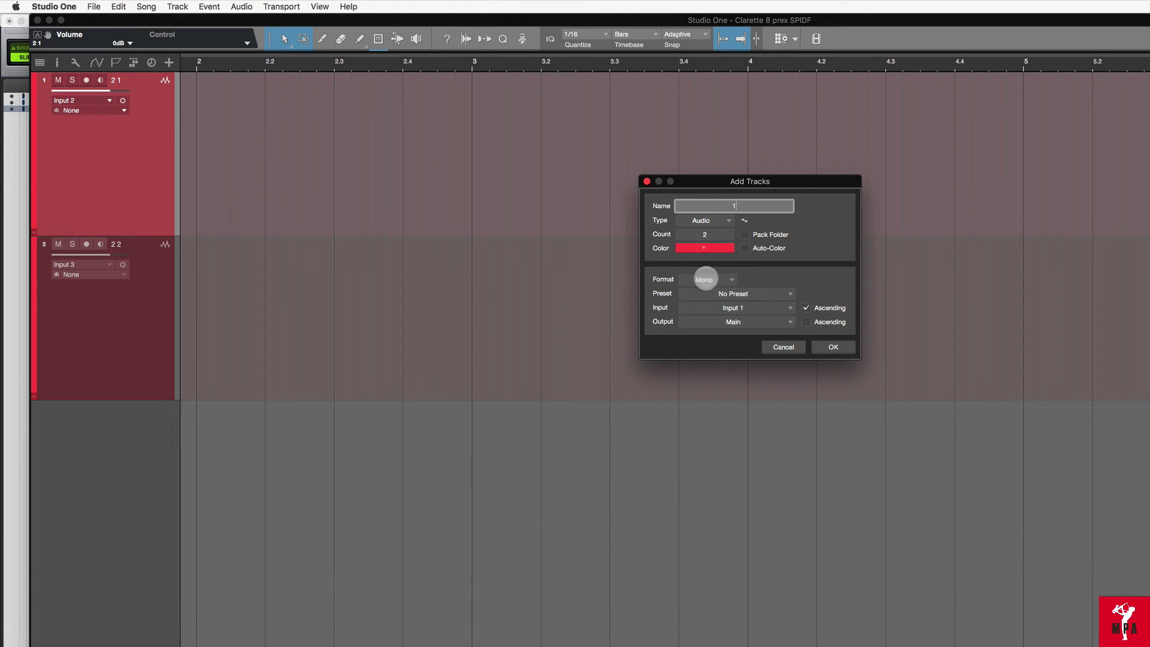
{"action": "left_click", "coordinate": [704, 279]}
{"action": "left_click", "coordinate": [705, 304]}
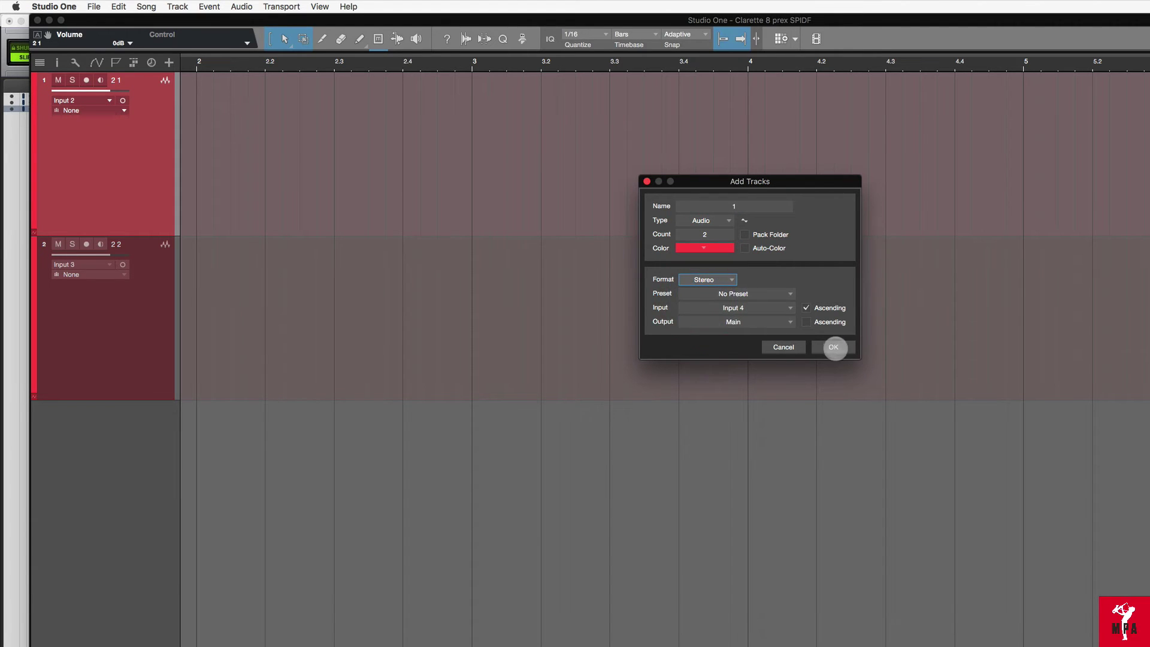
{"action": "left_click", "coordinate": [833, 347]}
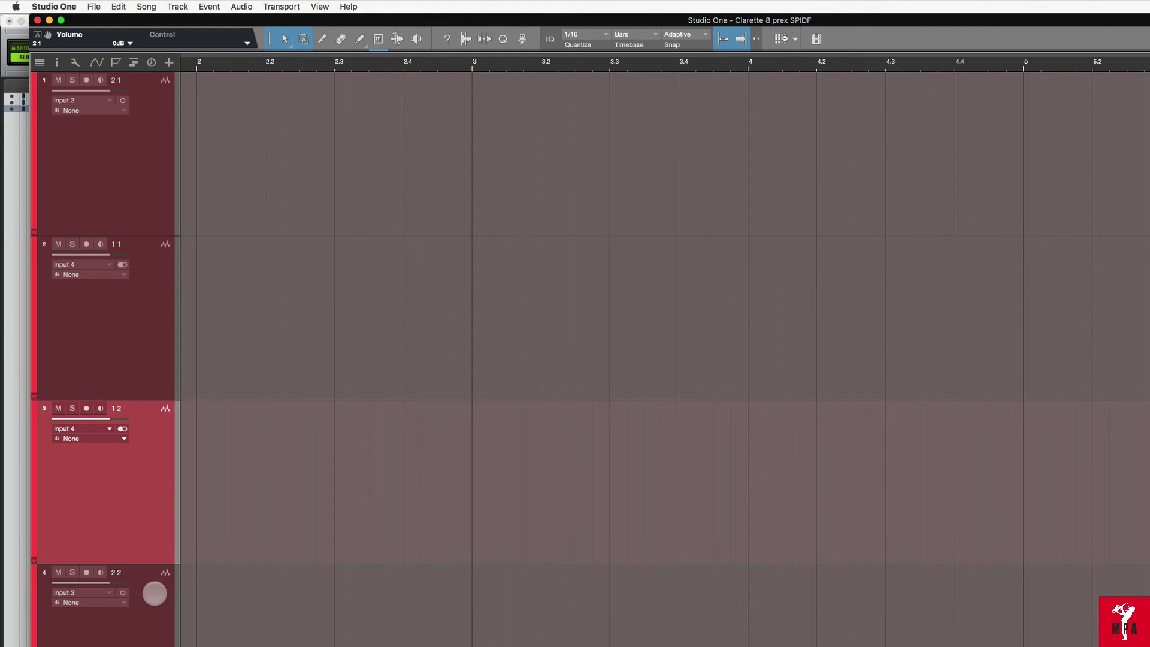
Remove the old track that recorded from Input 3.
{"action": "left_click", "coordinate": [154, 593]}
{"action": "left_click", "coordinate": [123, 488]}
{"action": "left_click", "coordinate": [146, 640]}
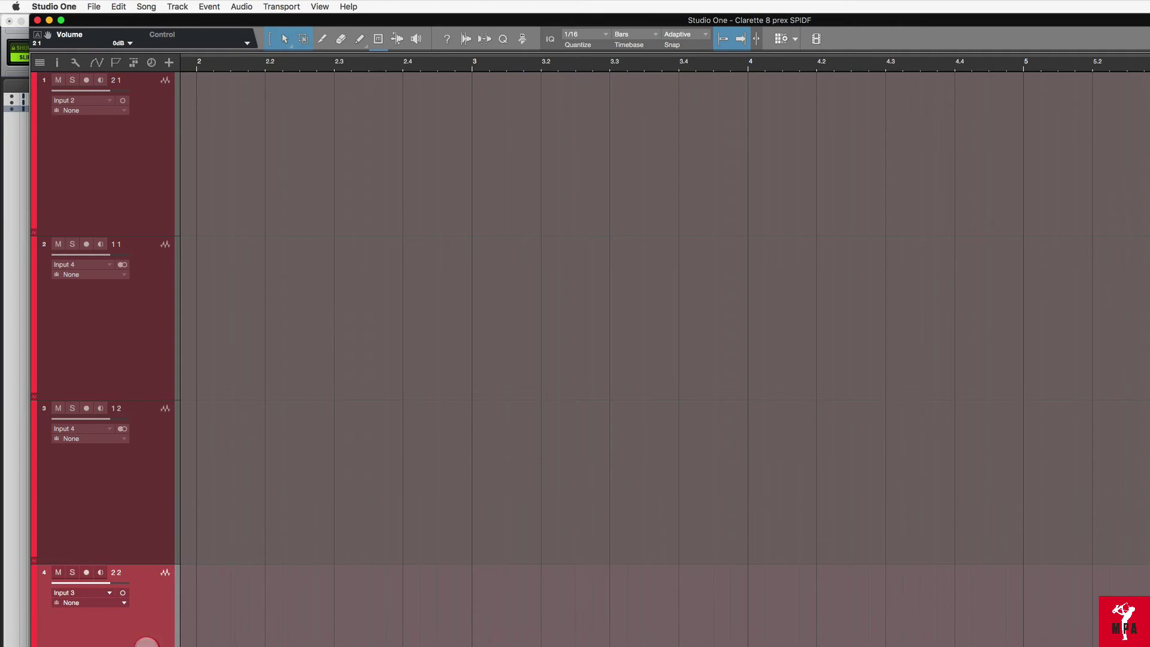
{"action": "left_click", "coordinate": [110, 483], "text": "shift"}
{"action": "key", "text": "shift+t"}
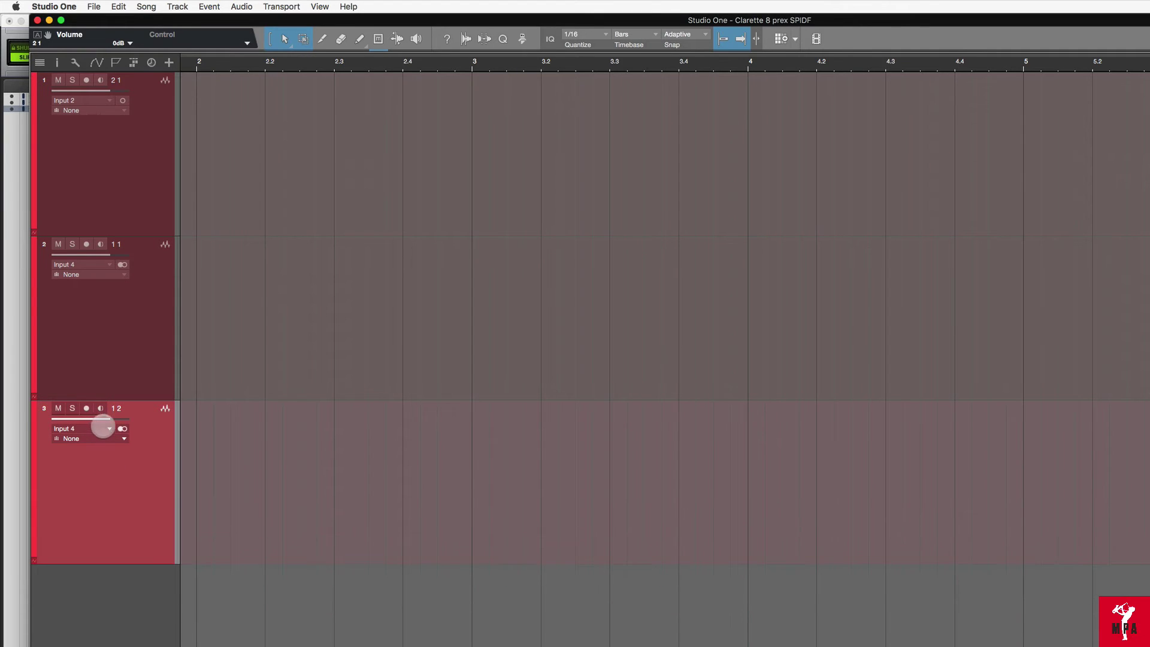
Open Audio I/O Setup from track 3's input menu and route stereo Input 4 to S/PDIF 1 and 2.
{"action": "left_click", "coordinate": [107, 429]}
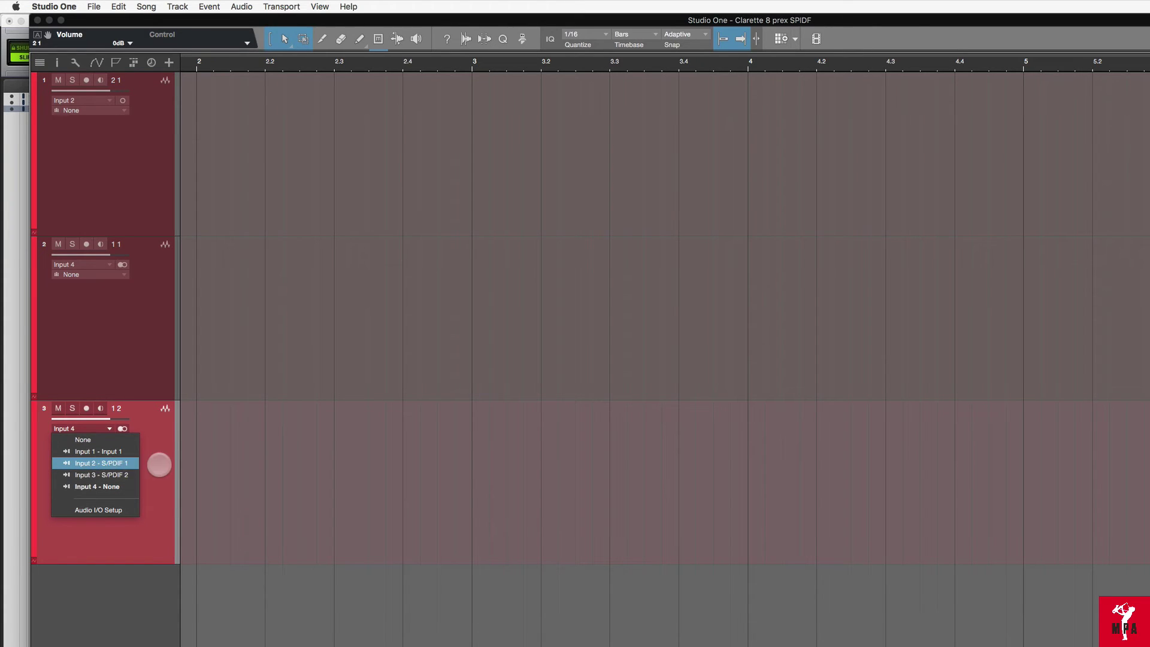
{"action": "left_click", "coordinate": [160, 465]}
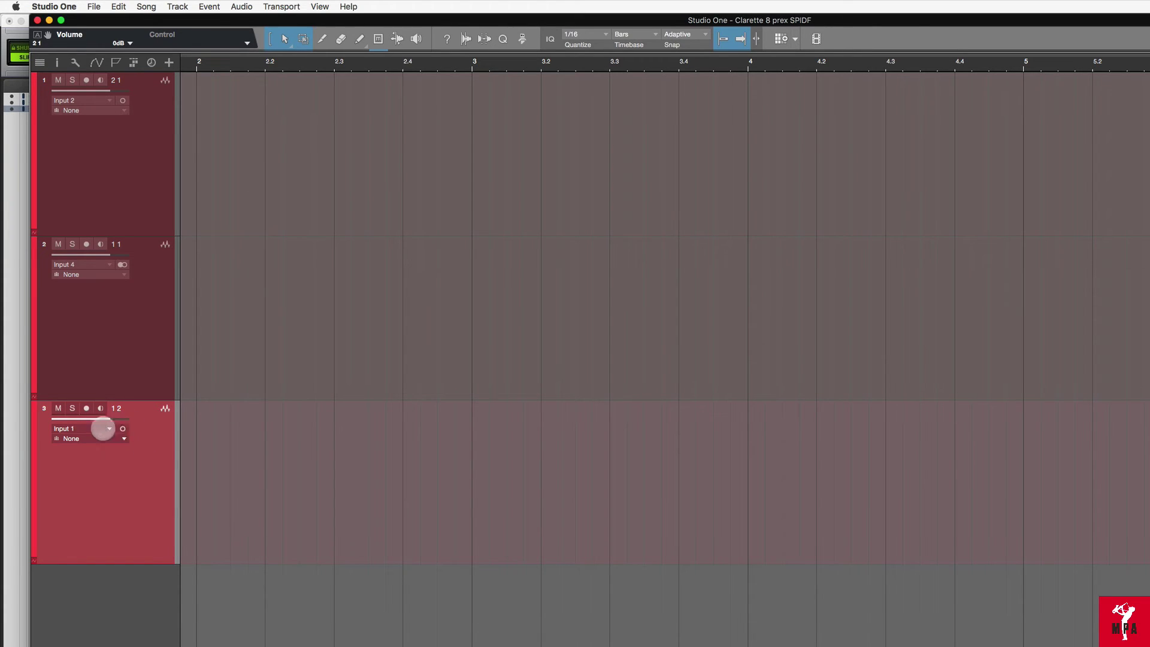
{"action": "left_click", "coordinate": [102, 428]}
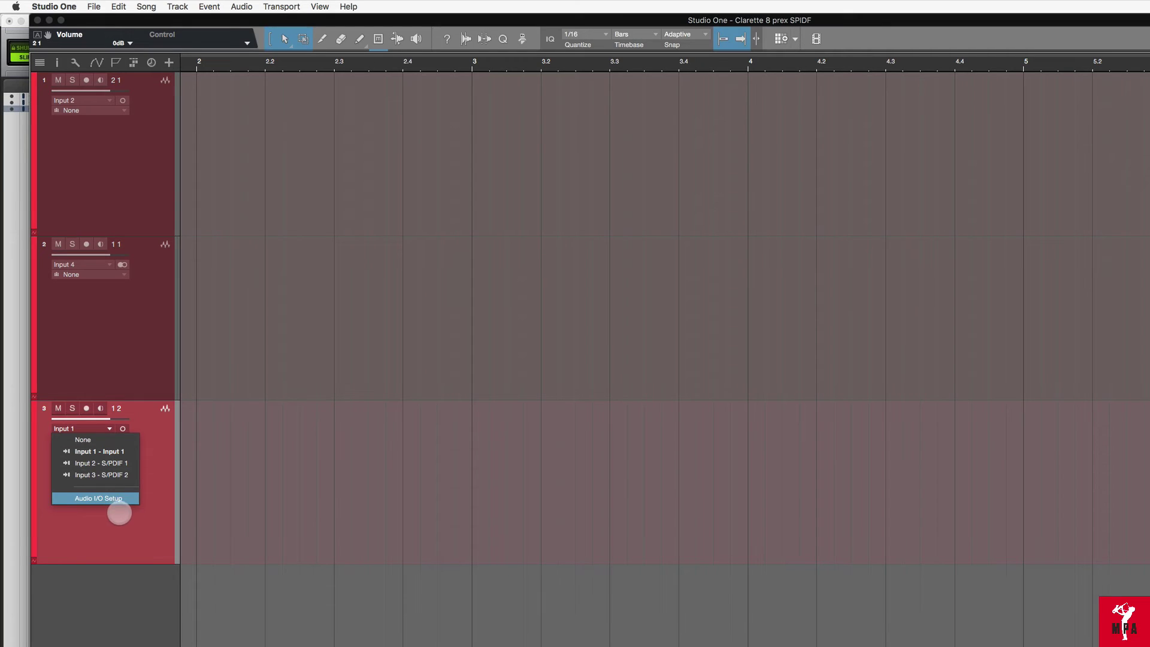
{"action": "left_click", "coordinate": [111, 498]}
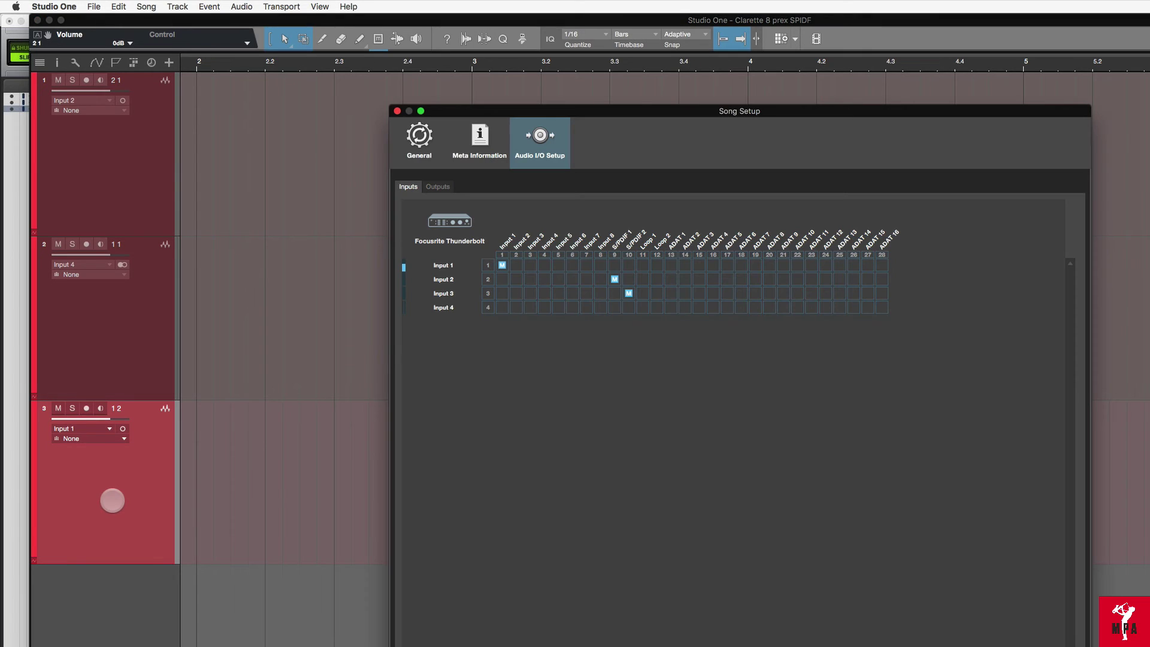
{"action": "left_click", "coordinate": [611, 308]}
{"action": "key", "text": "Return"}
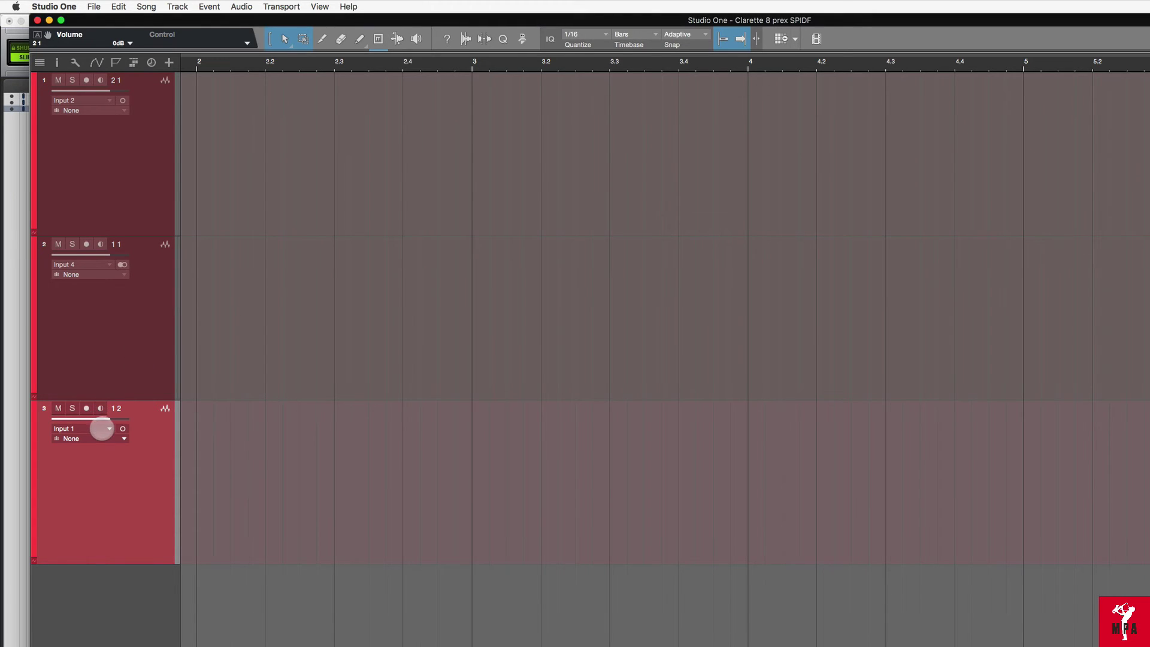
Switch track 3 to stereo and set its input to Input 4 (S/PDIF 1 + 2).
{"action": "left_click", "coordinate": [102, 429]}
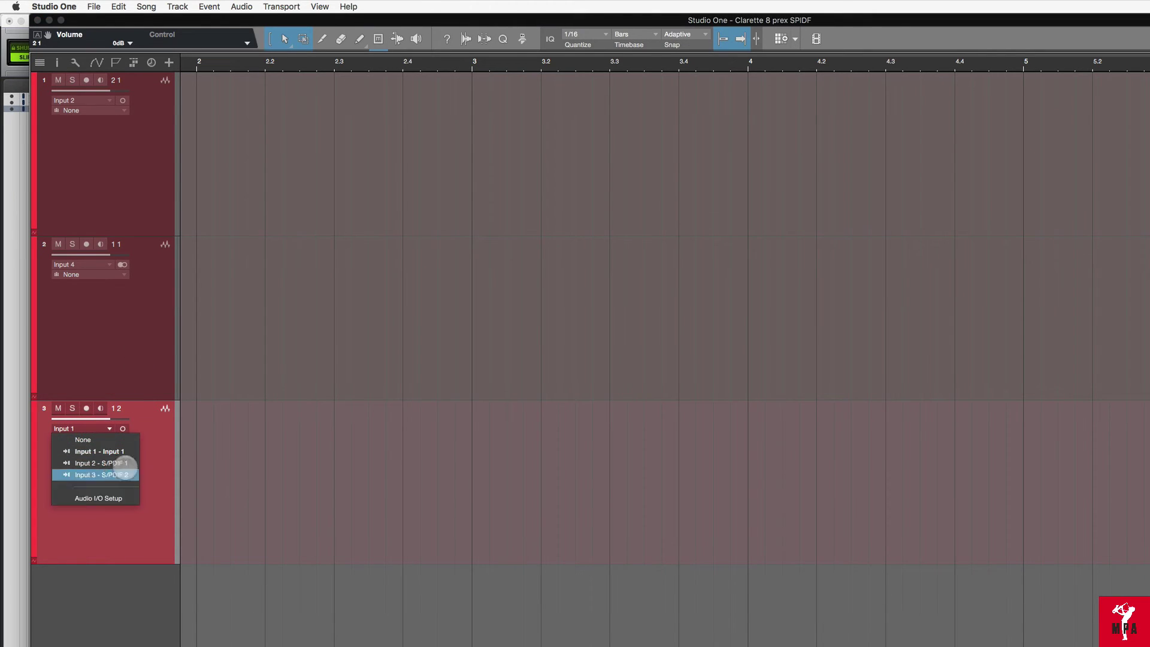
{"action": "left_click", "coordinate": [147, 456]}
{"action": "left_click", "coordinate": [121, 429]}
{"action": "left_click", "coordinate": [107, 429]}
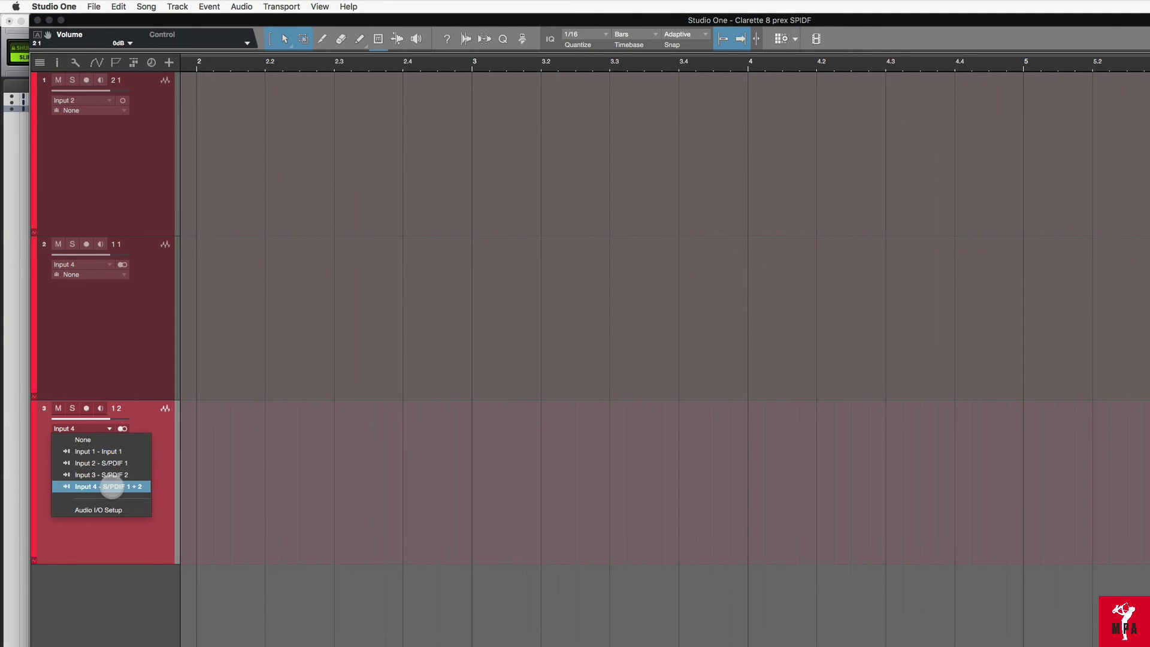
{"action": "left_click", "coordinate": [112, 487]}
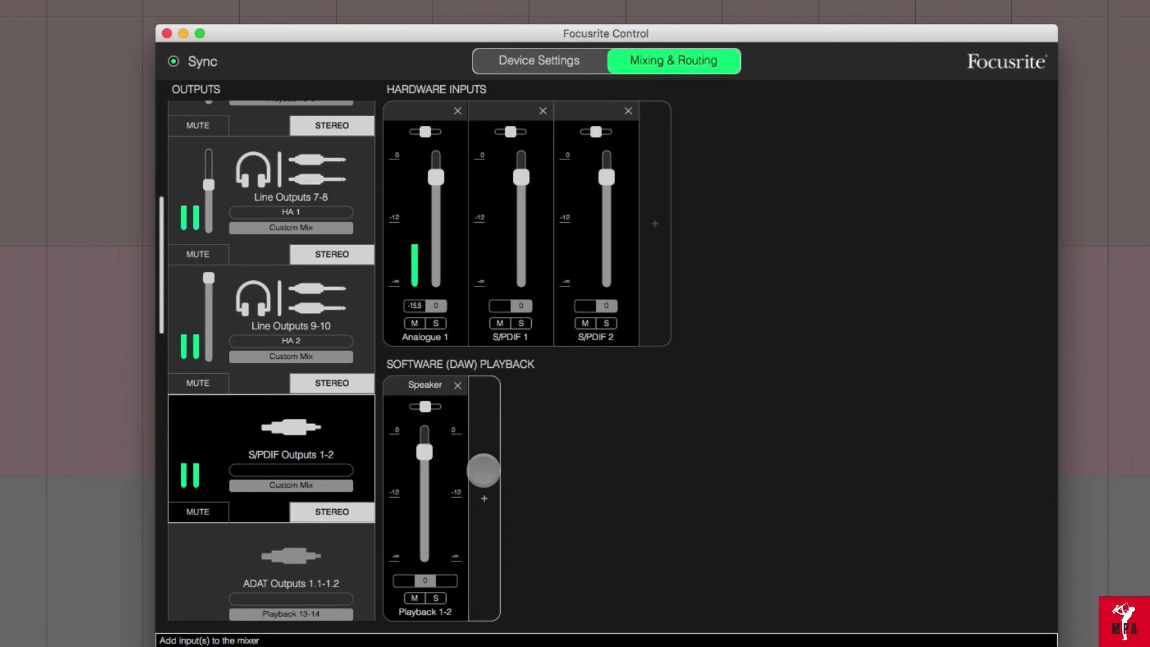
{"action": "left_click", "coordinate": [483, 470]}
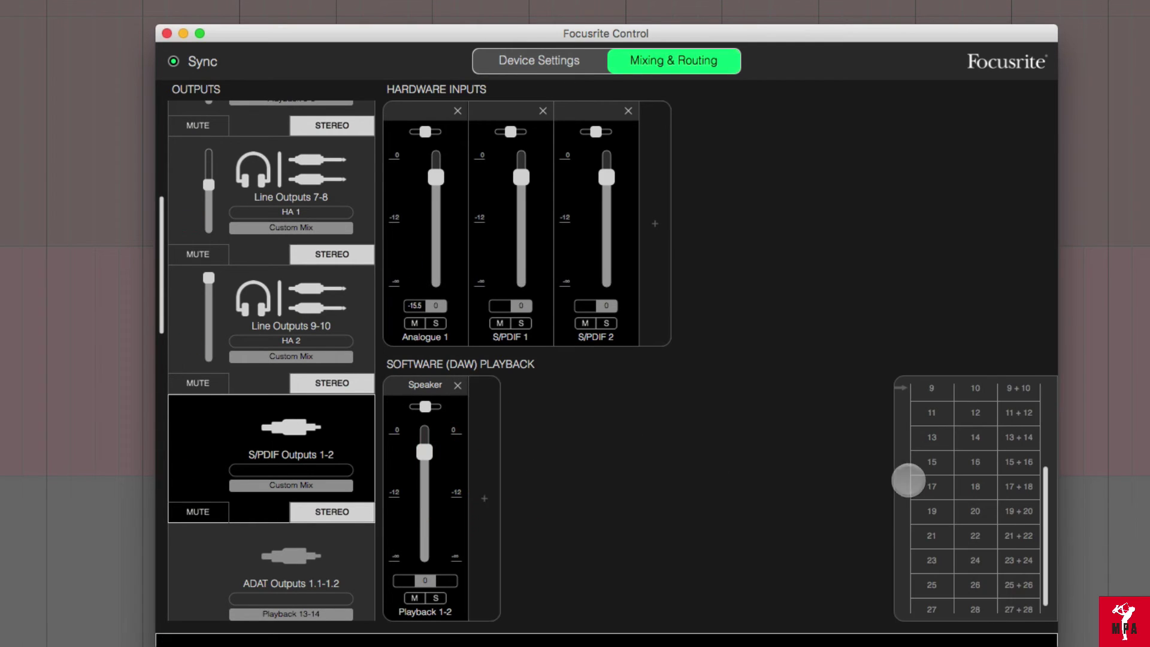
{"action": "scroll", "coordinate": [983, 450], "scroll_direction": "up", "scroll_amount": 5}
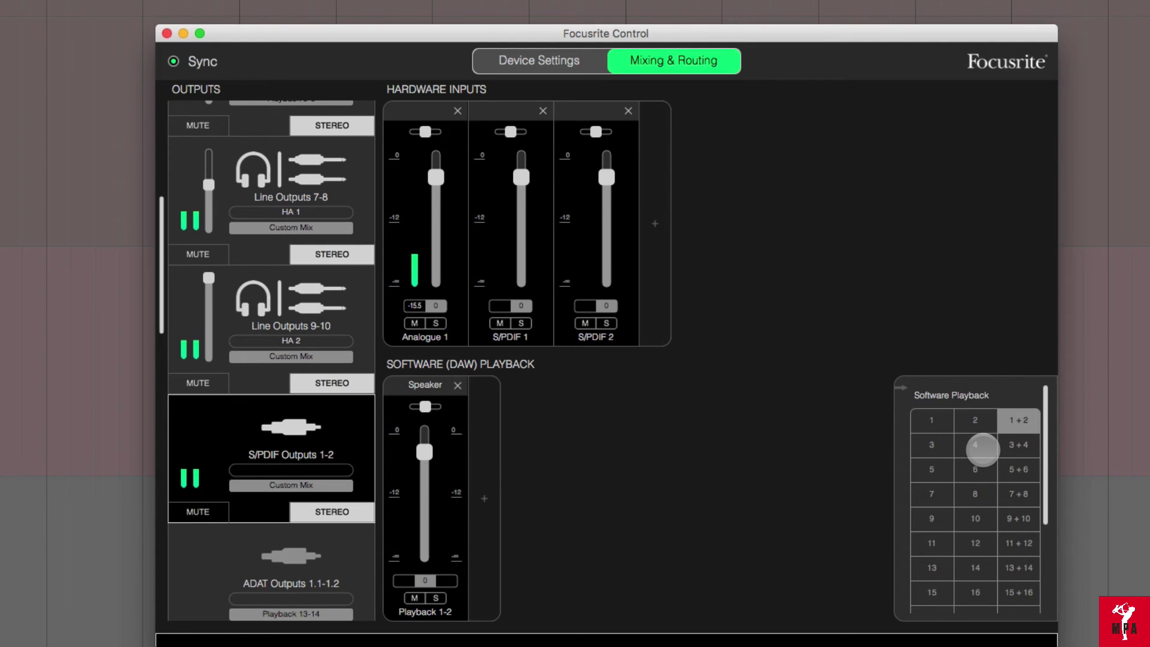
{"action": "scroll", "coordinate": [983, 450], "scroll_direction": "down", "scroll_amount": 2}
{"action": "scroll", "coordinate": [983, 450], "scroll_direction": "down", "scroll_amount": 4}
{"action": "scroll", "coordinate": [983, 450], "scroll_direction": "up", "scroll_amount": 3}
{"action": "left_click", "coordinate": [655, 224]}
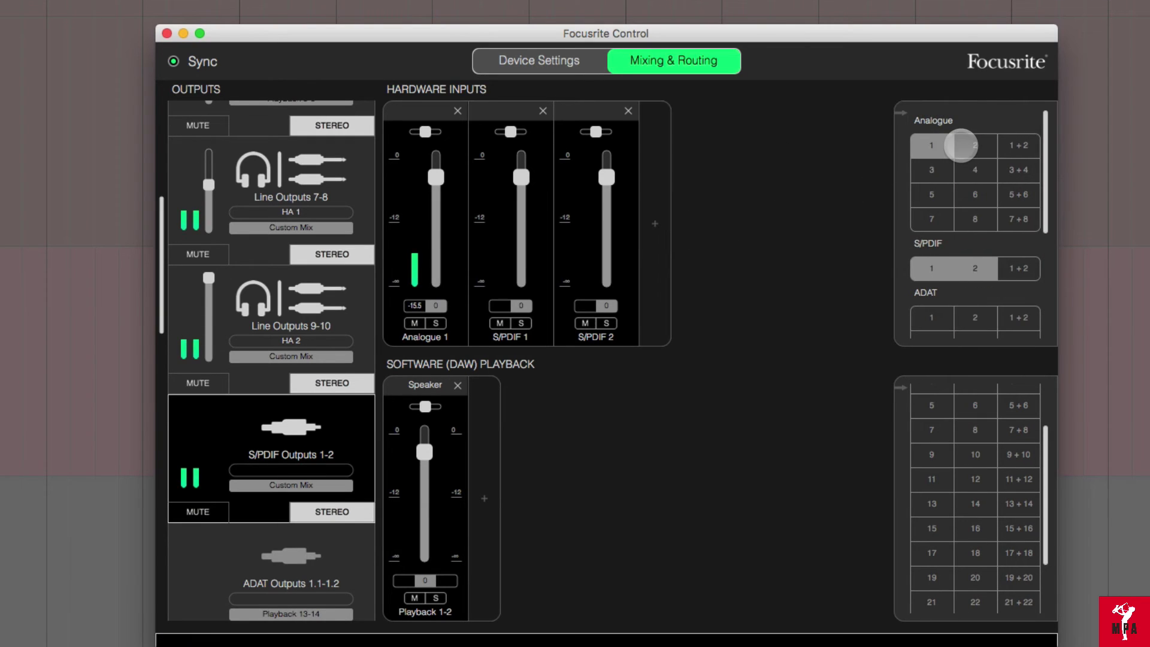
{"action": "scroll", "coordinate": [961, 141], "scroll_direction": "down", "scroll_amount": 2}
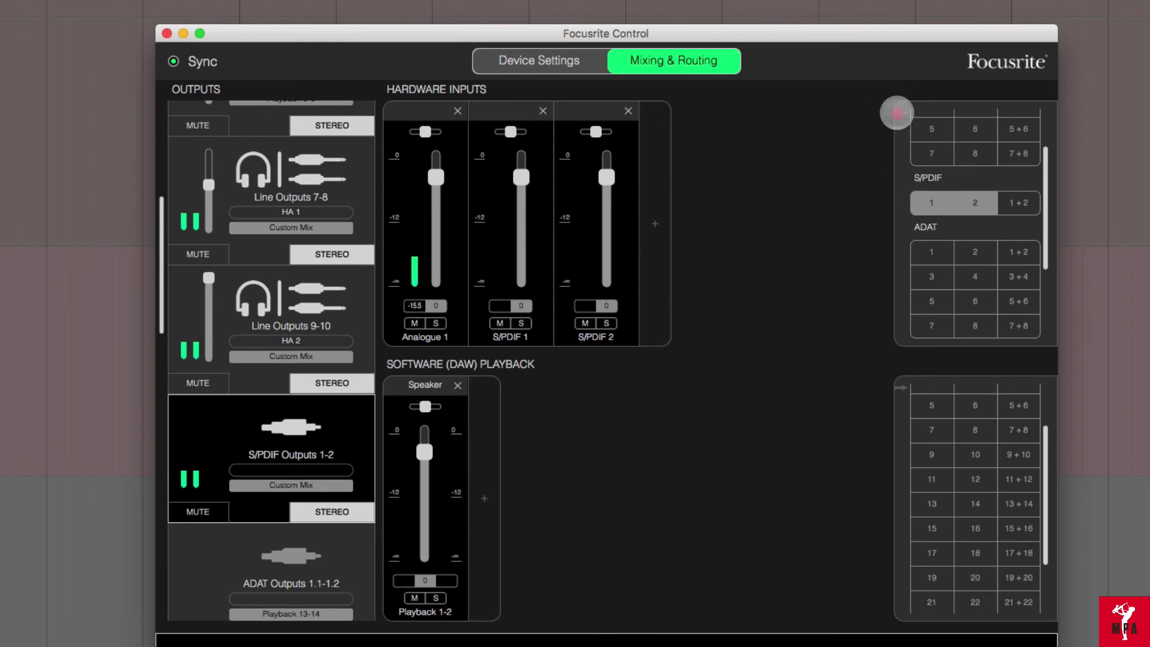
{"action": "left_click", "coordinate": [897, 112]}
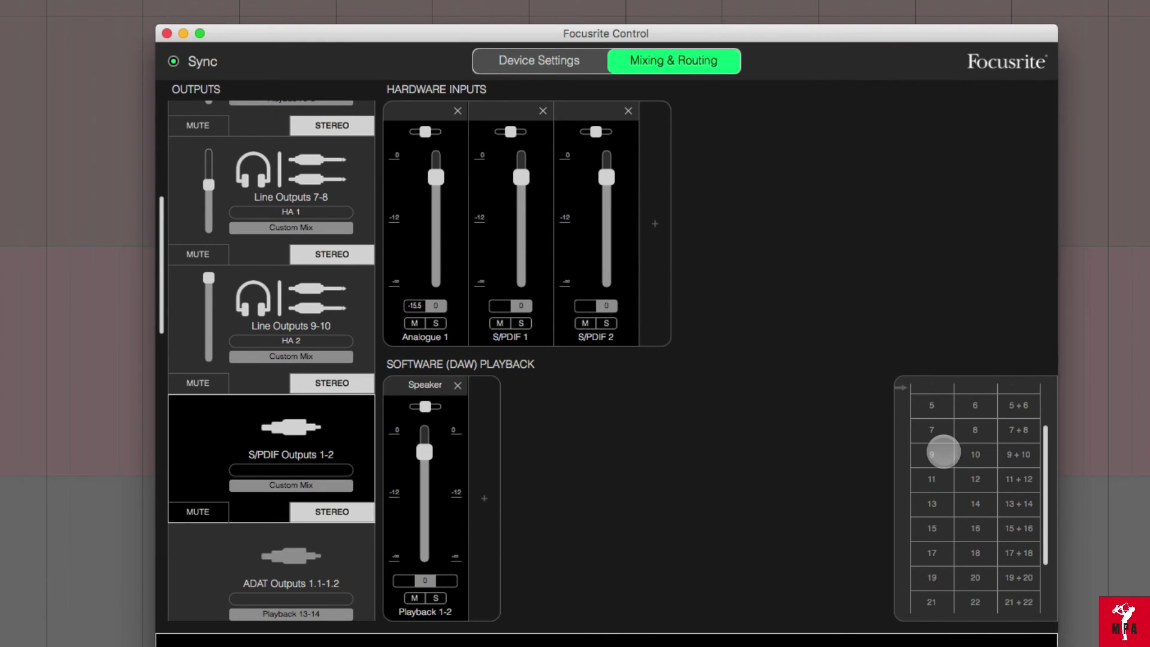
{"action": "scroll", "coordinate": [944, 451], "scroll_direction": "up", "scroll_amount": 3}
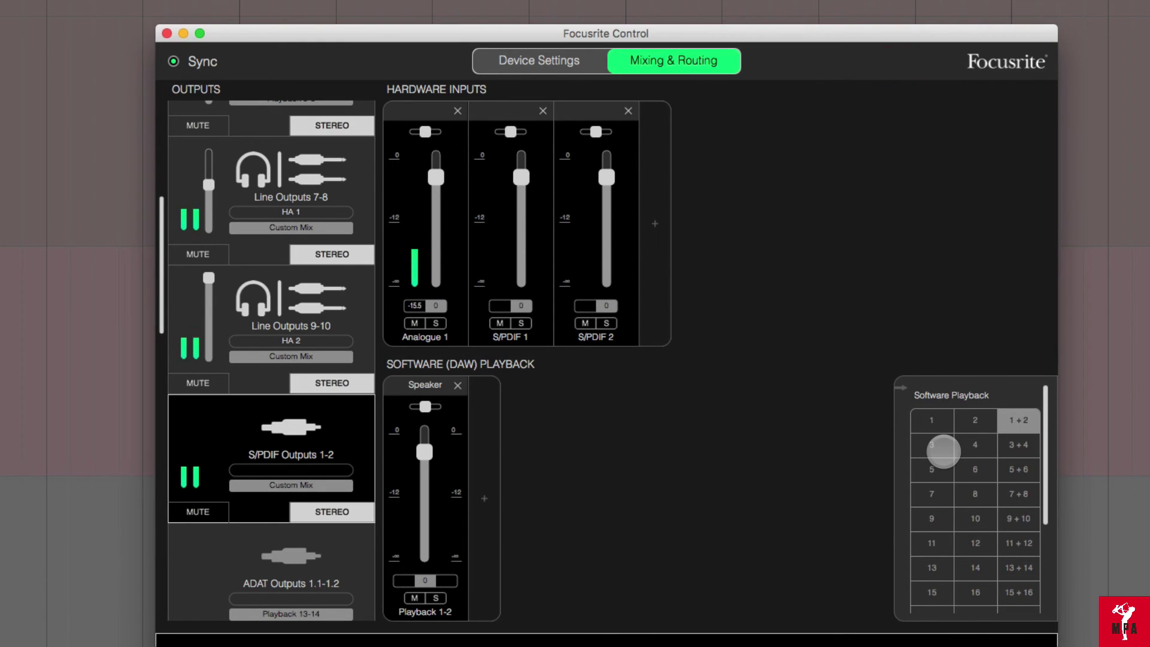
{"action": "left_click", "coordinate": [807, 496]}
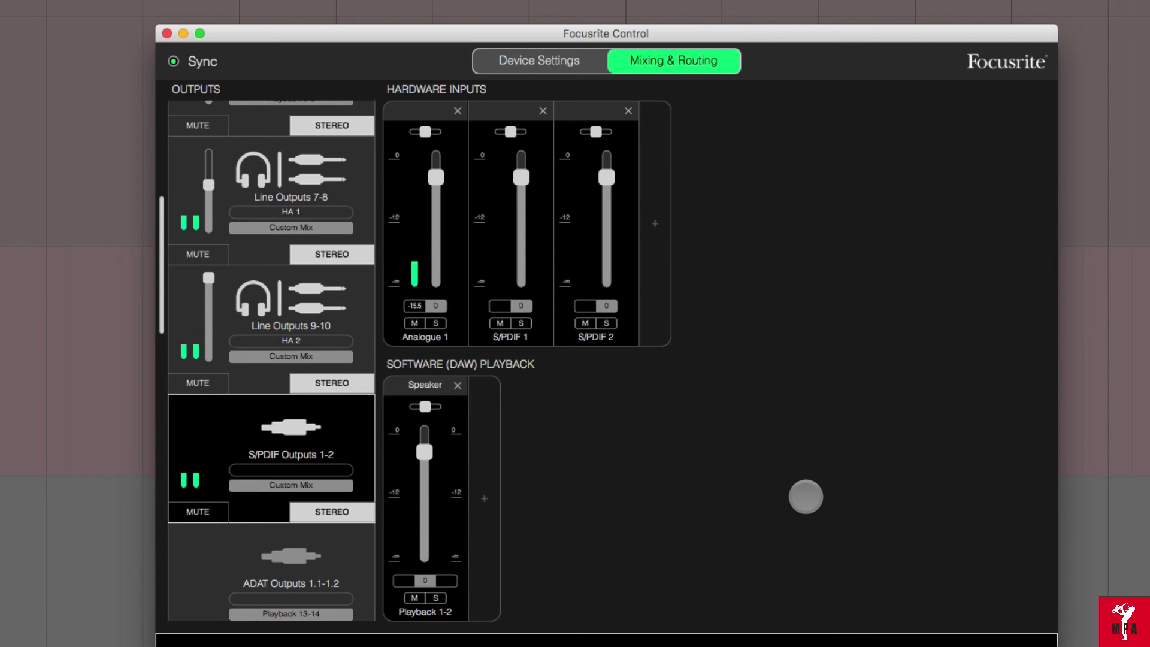
{"action": "key", "text": "super"}
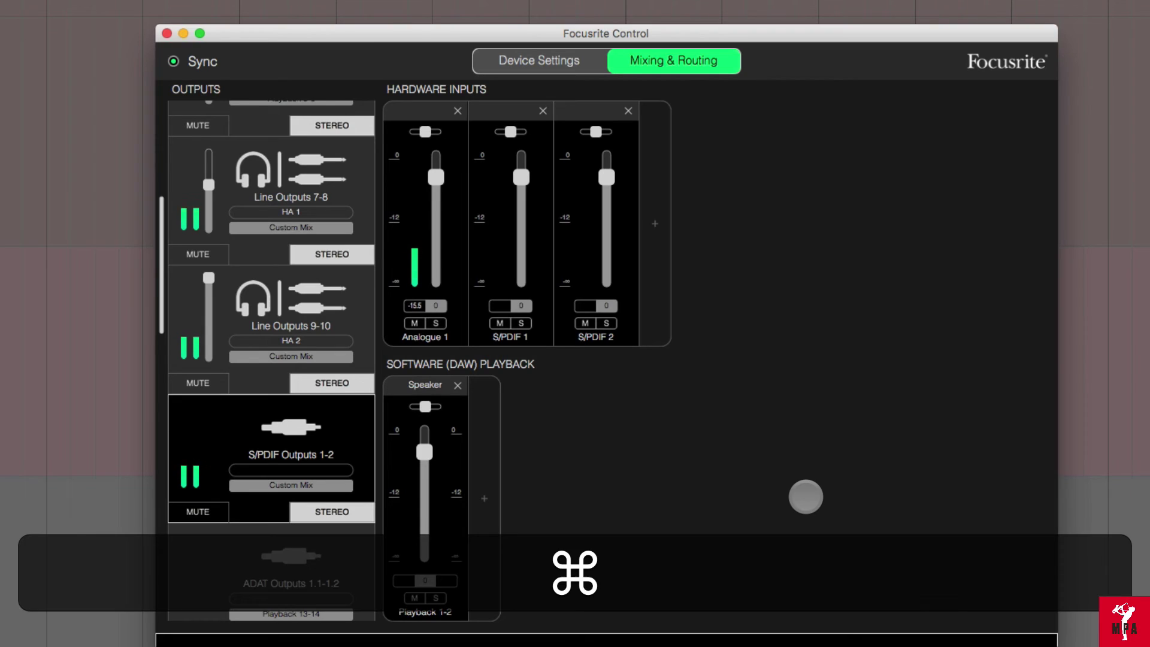
Scroll the Clarett guide's DAW track output table in Safari back to its header.
{"action": "key", "text": "super+Tab"}
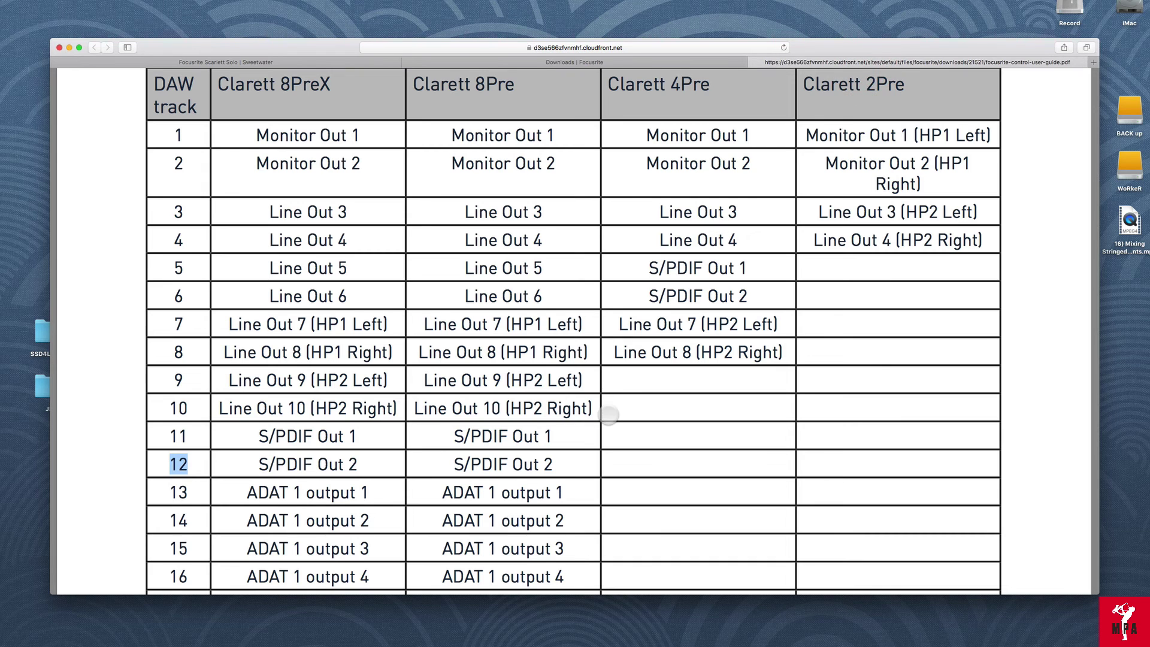
{"action": "scroll", "coordinate": [608, 413], "scroll_direction": "down", "scroll_amount": 10}
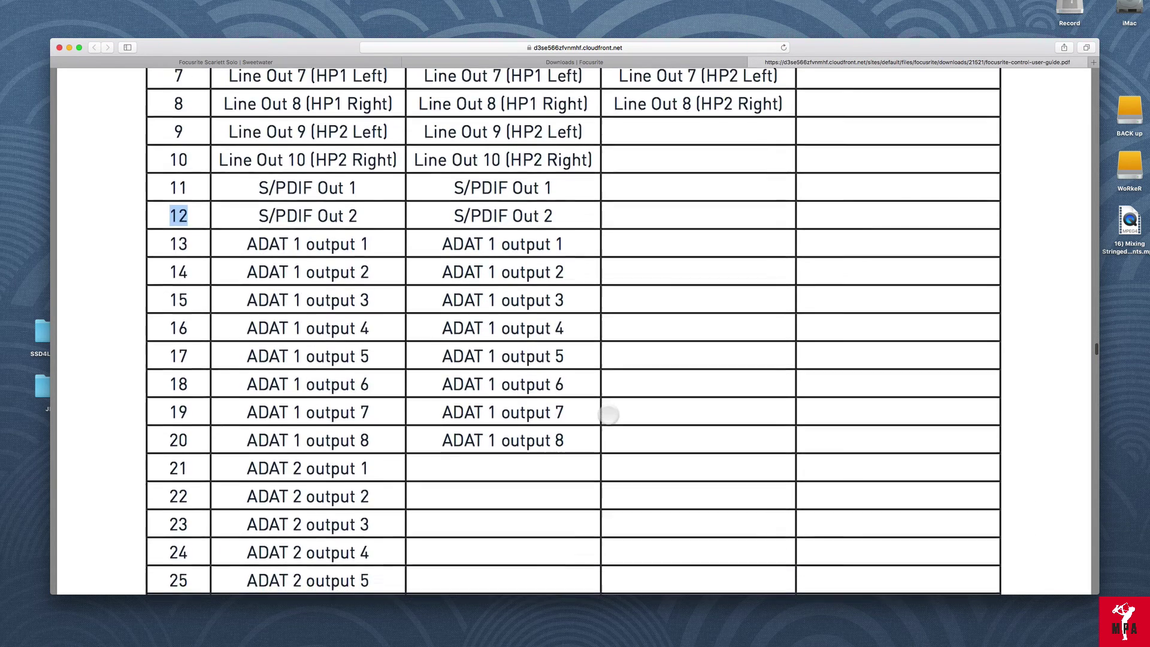
{"action": "scroll", "coordinate": [608, 413], "scroll_direction": "down", "scroll_amount": 5}
{"action": "scroll", "coordinate": [608, 414], "scroll_direction": "up", "scroll_amount": 9}
{"action": "scroll", "coordinate": [608, 414], "scroll_direction": "up", "scroll_amount": 5}
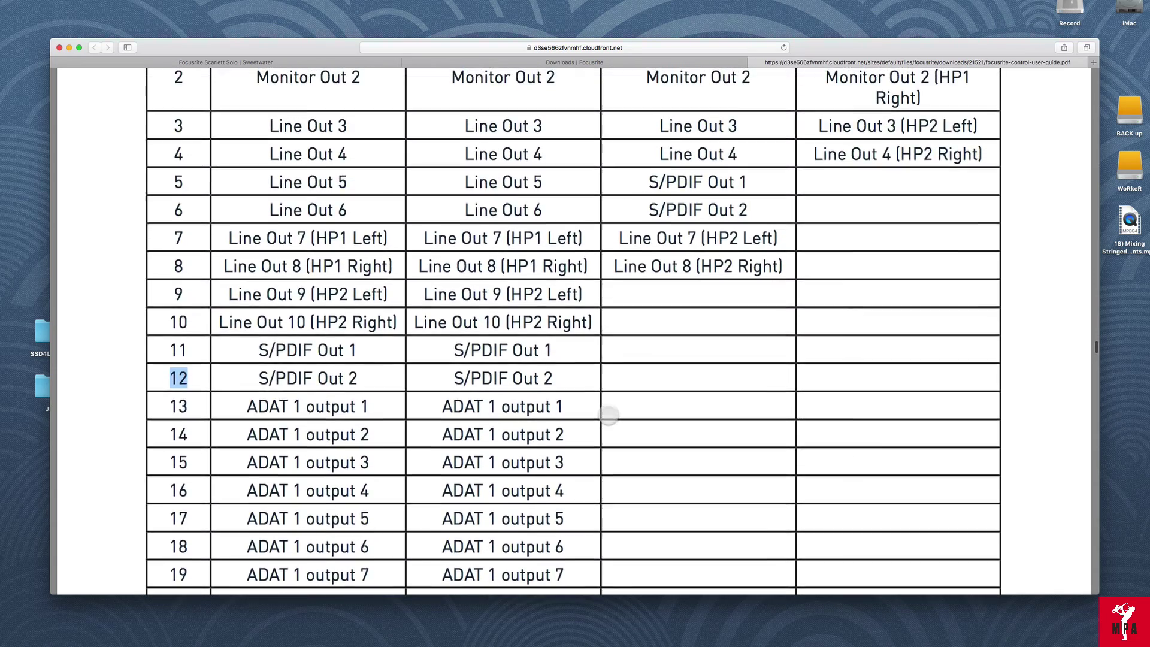
{"action": "scroll", "coordinate": [608, 413], "scroll_direction": "up", "scroll_amount": 2}
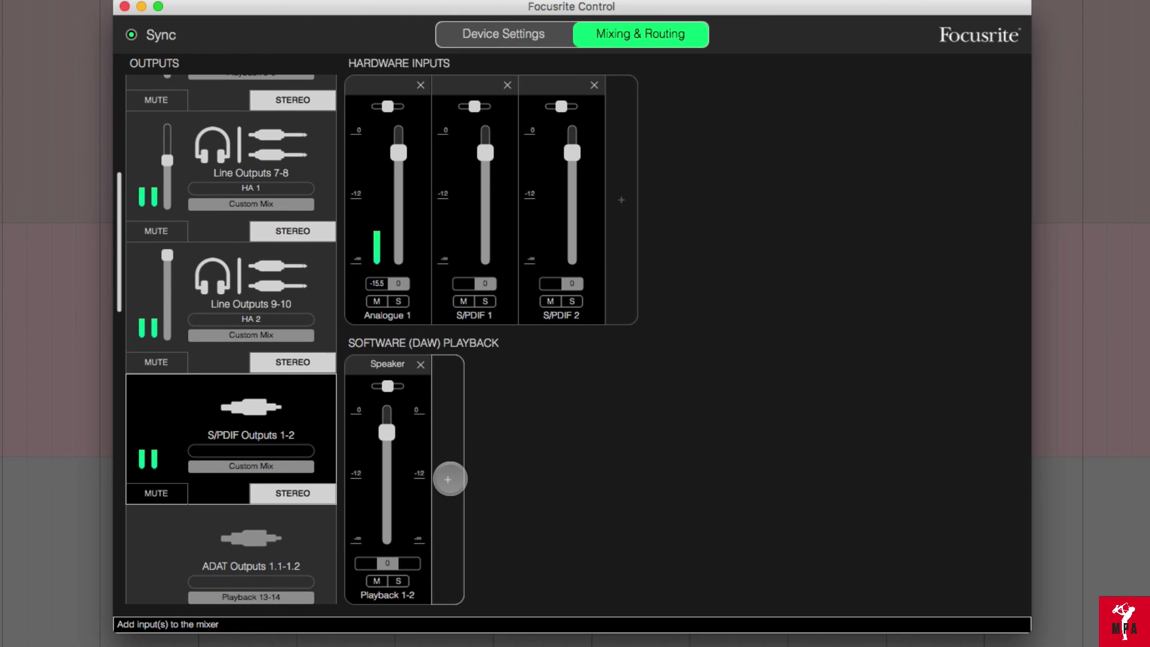
Add playback channels 11+12 to the Software (DAW) Playback mix.
{"action": "left_click", "coordinate": [448, 479]}
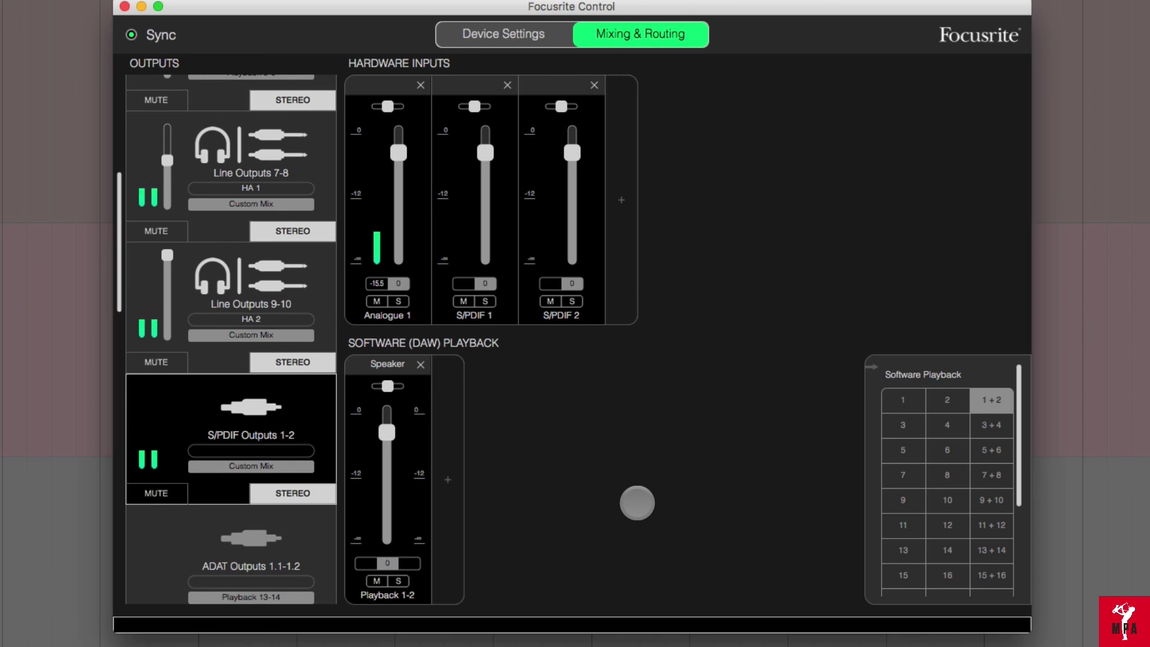
{"action": "scroll", "coordinate": [949, 502], "scroll_direction": "down", "scroll_amount": 1}
{"action": "scroll", "coordinate": [950, 502], "scroll_direction": "down", "scroll_amount": 3}
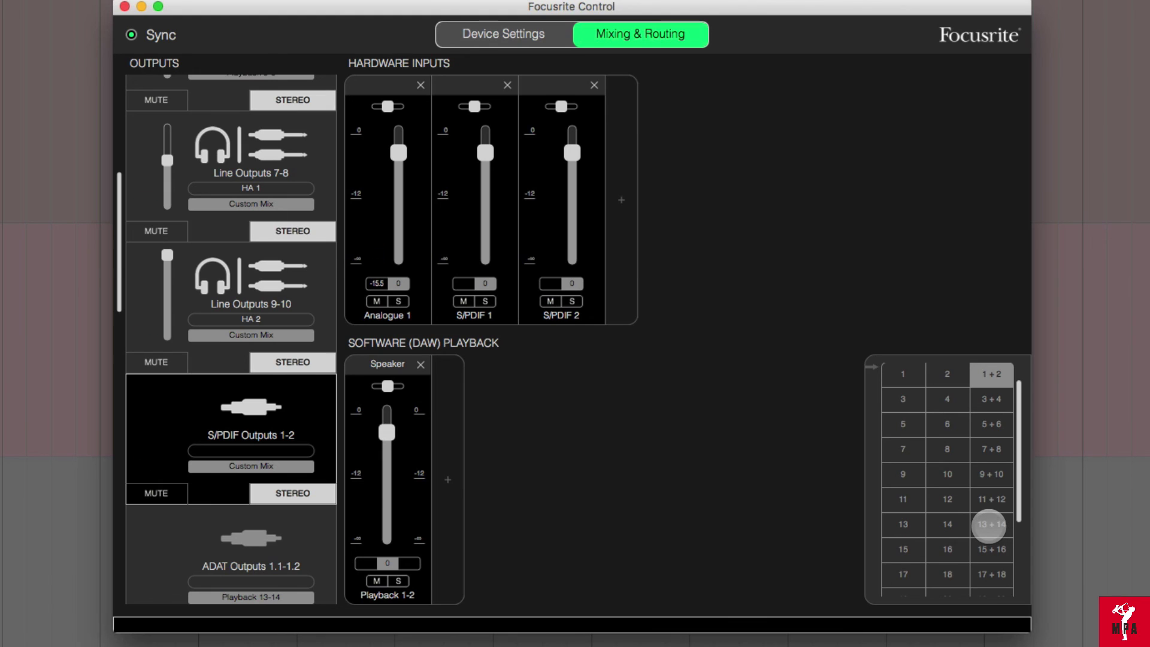
{"action": "left_click", "coordinate": [991, 500]}
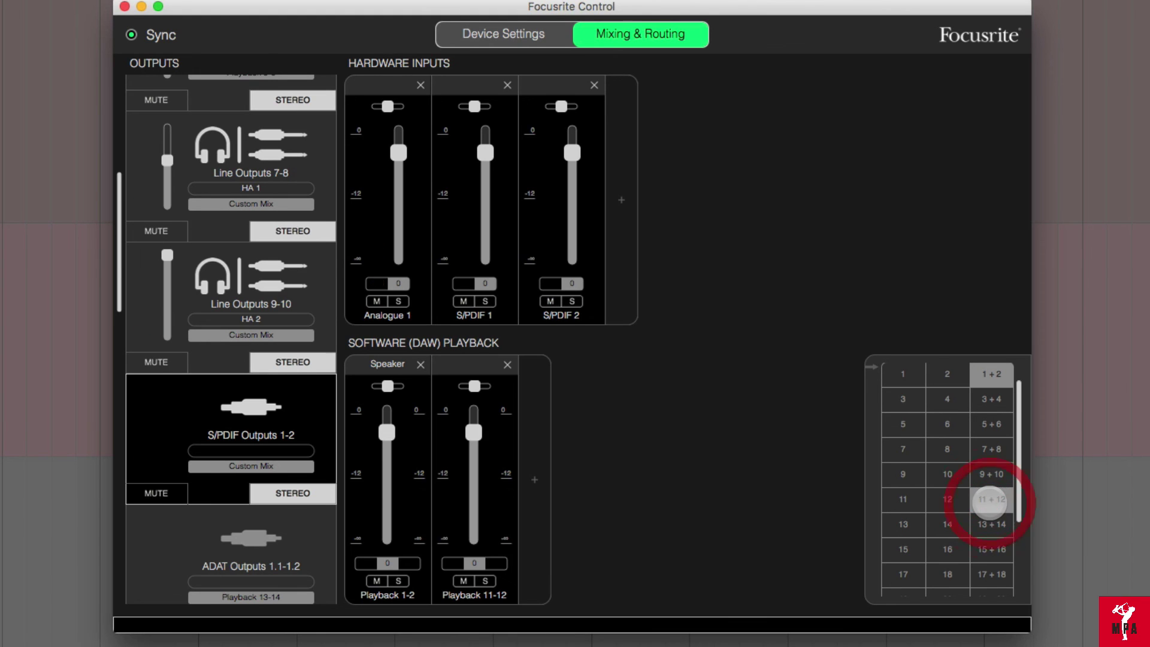
Name the new Playback 11-12 strip 'SPDIF'.
{"action": "left_click", "coordinate": [472, 372]}
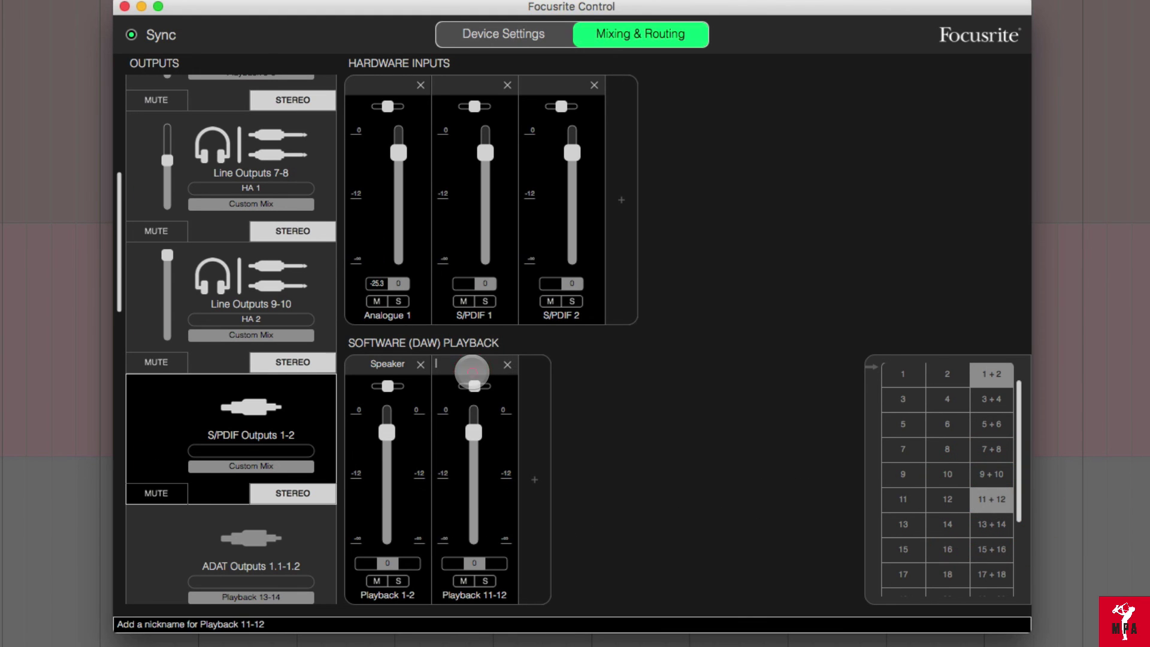
{"action": "type", "text": "SP"}
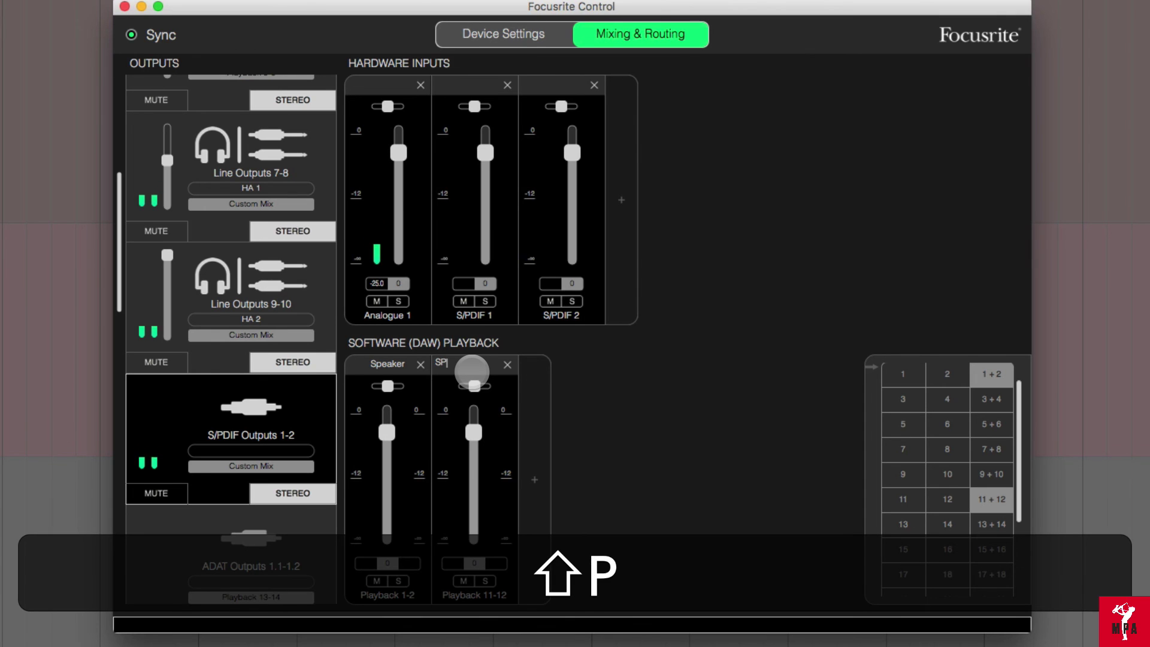
{"action": "type", "text": "DIF"}
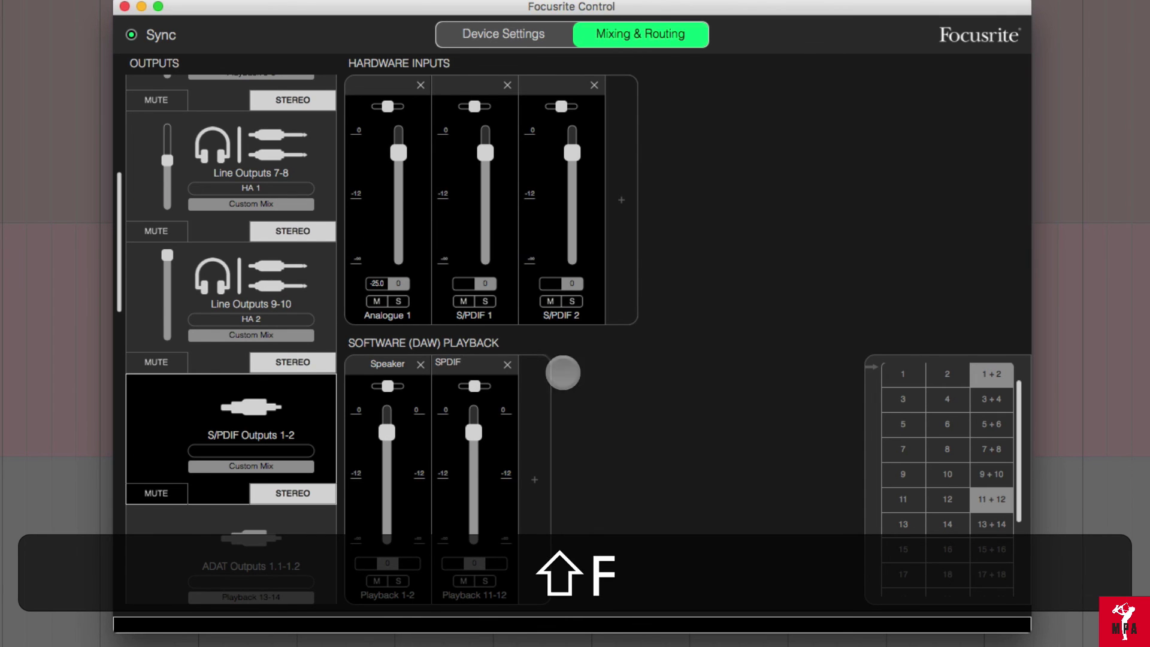
{"action": "left_click", "coordinate": [687, 414]}
{"action": "key", "text": "super+Tab"}
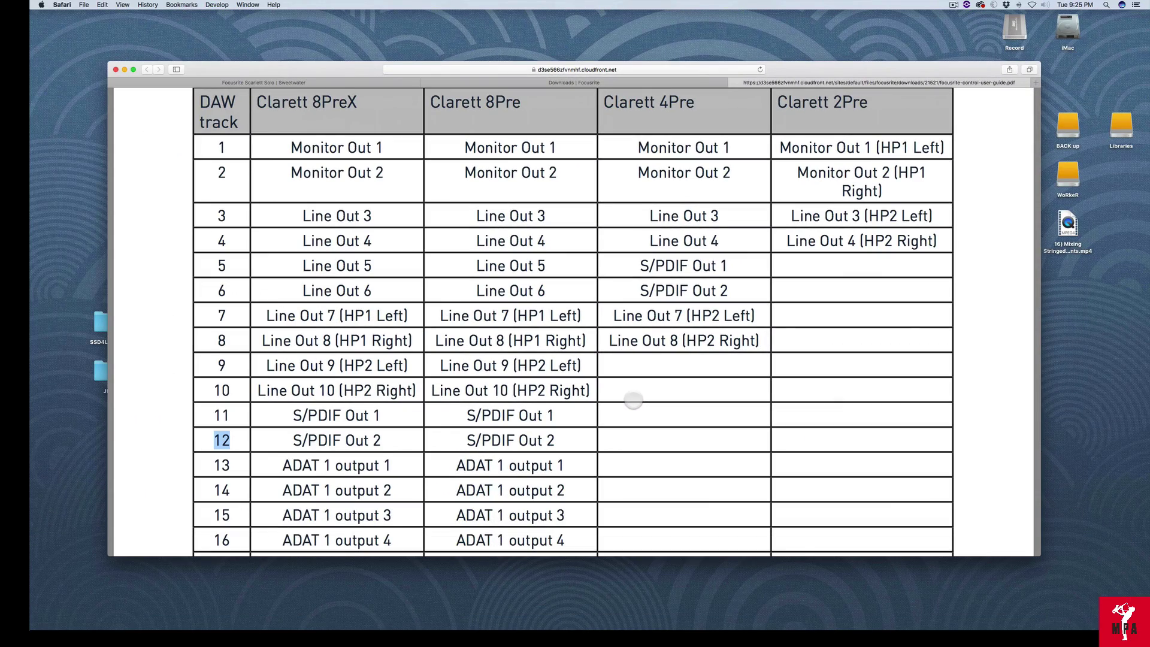
{"action": "key", "text": "super+Tab"}
{"action": "key", "text": "super+Tab"}
{"action": "key", "text": "super+Tab"}
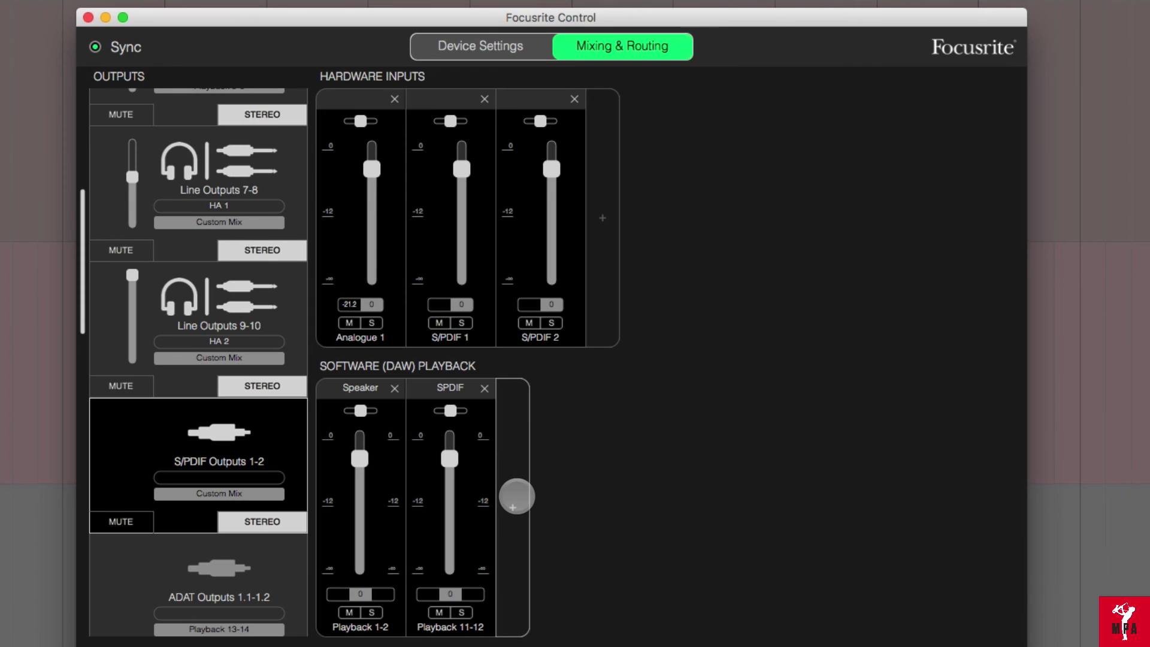
Add a Playback 5-6 strip and remove the SPDIF Playback 11-12 strip.
{"action": "left_click", "coordinate": [522, 492]}
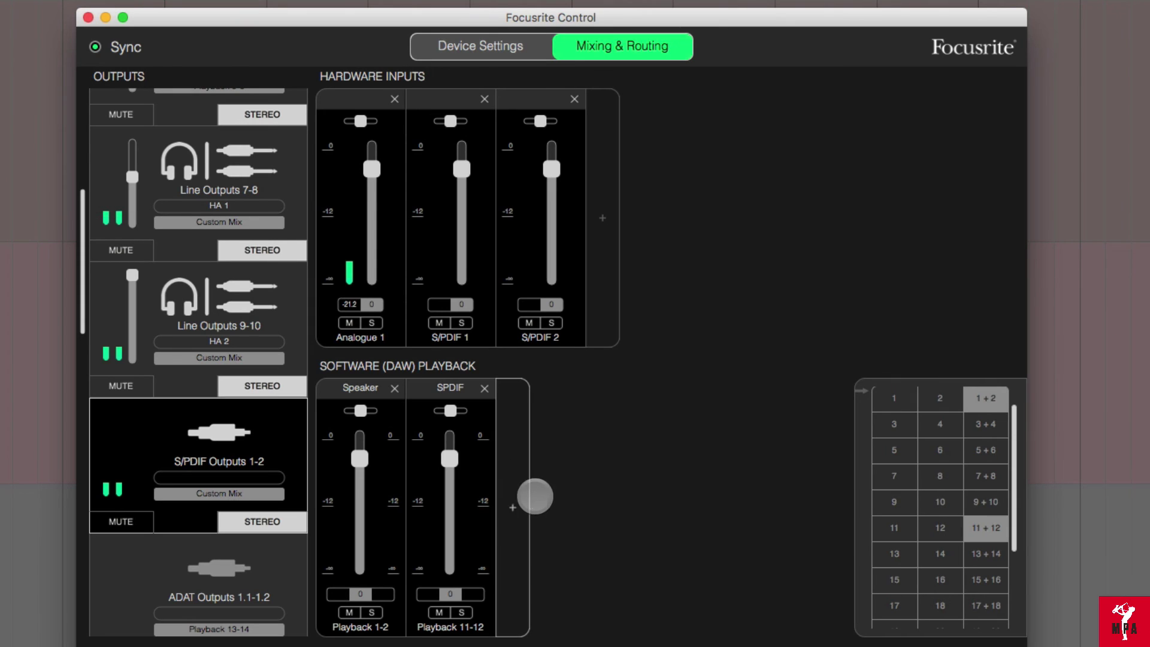
{"action": "left_click", "coordinate": [974, 450]}
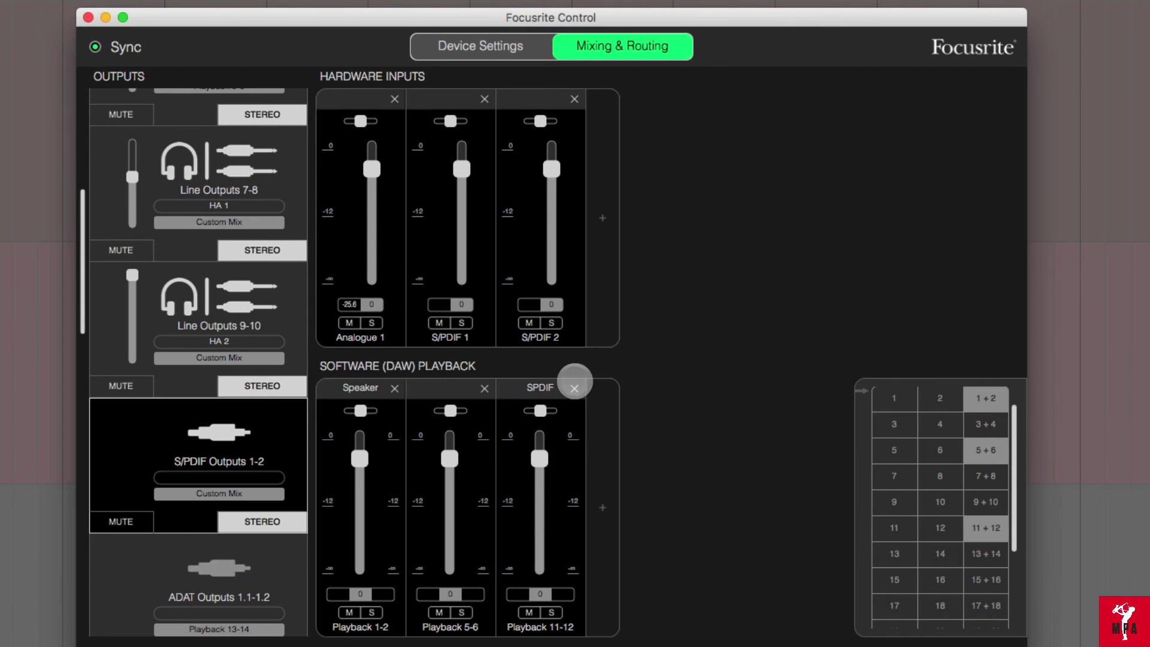
{"action": "left_click", "coordinate": [573, 389]}
{"action": "left_click", "coordinate": [445, 387]}
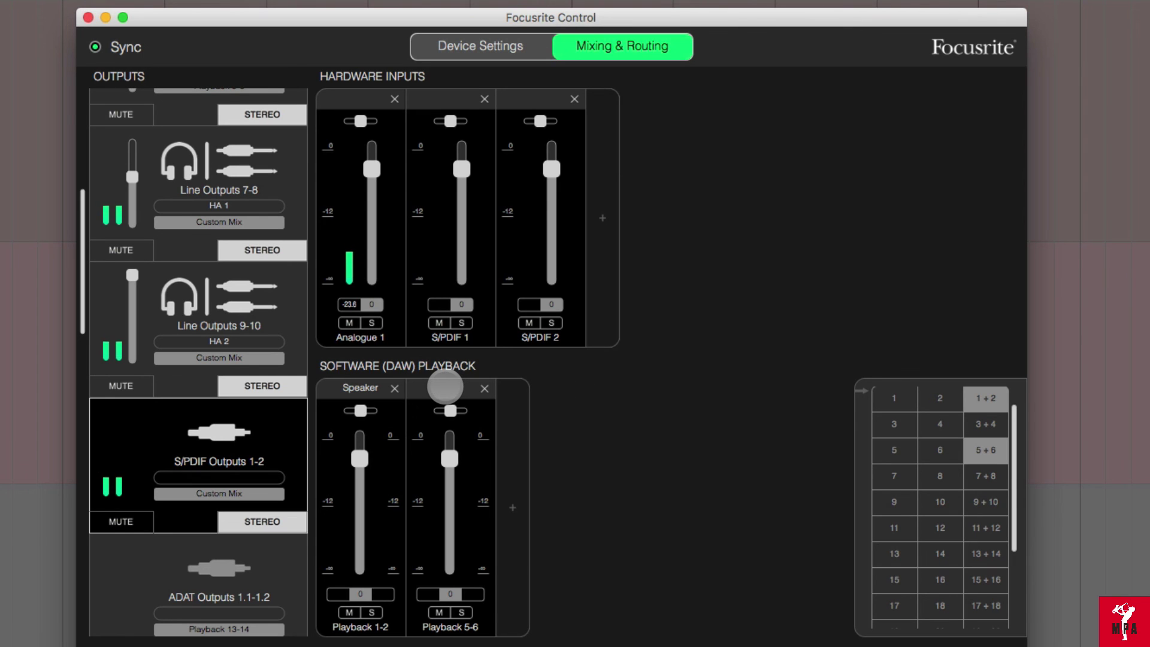